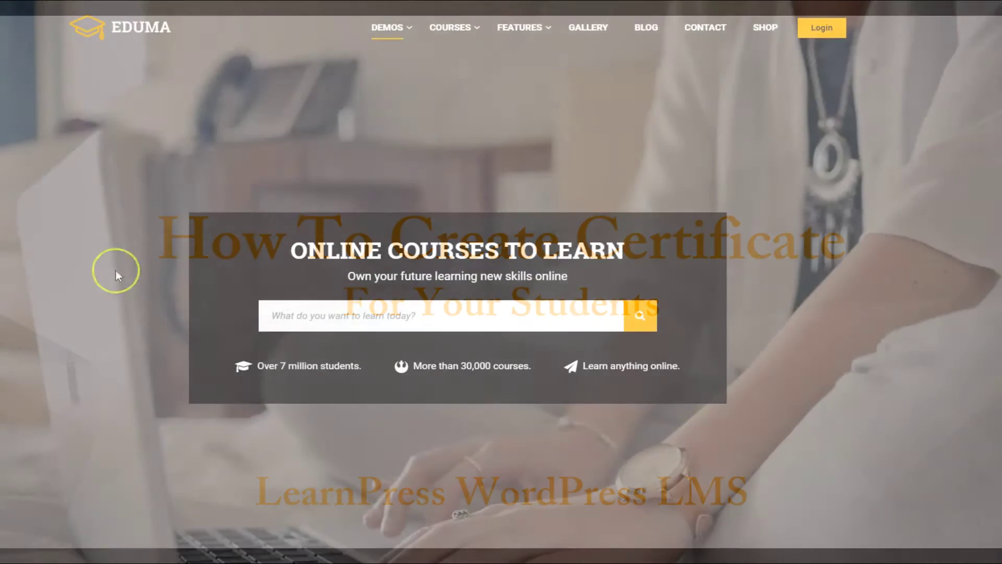
# Step: Scroll through the Eduma homepage's courses and advance the testimonial carousel
pyautogui.scroll(-6, 115, 272)
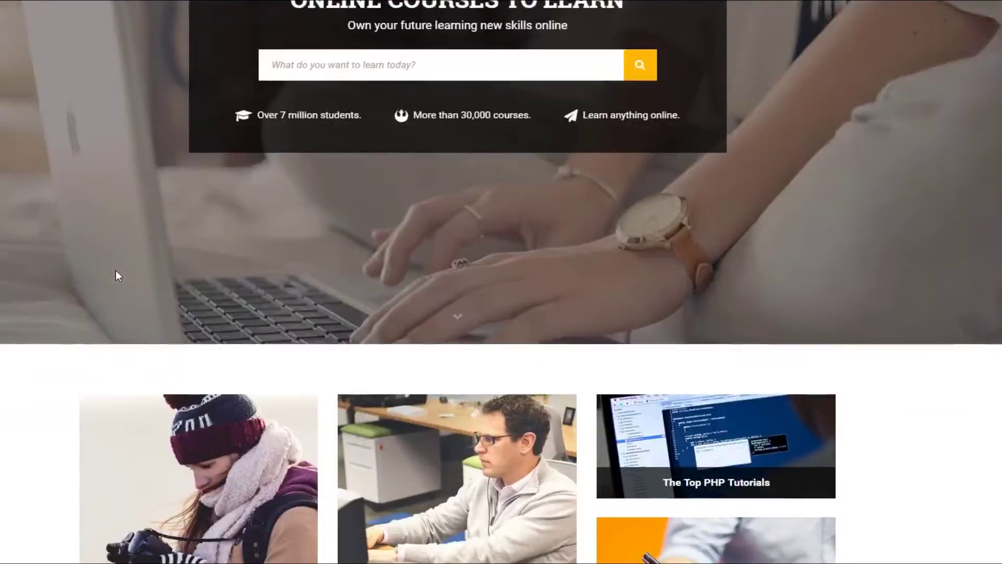
pyautogui.scroll(-6, 117, 276)
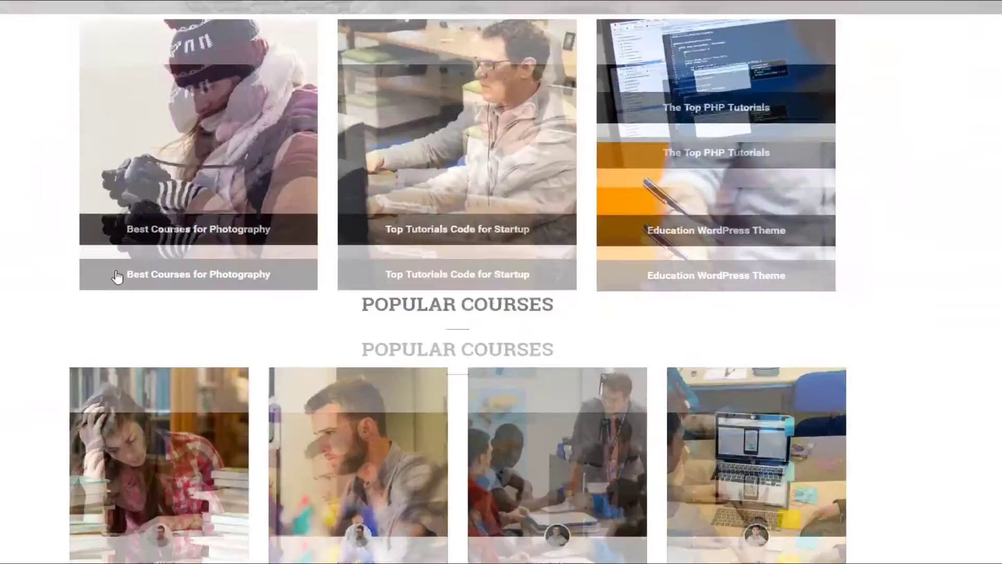
pyautogui.scroll(-12, 322, 296)
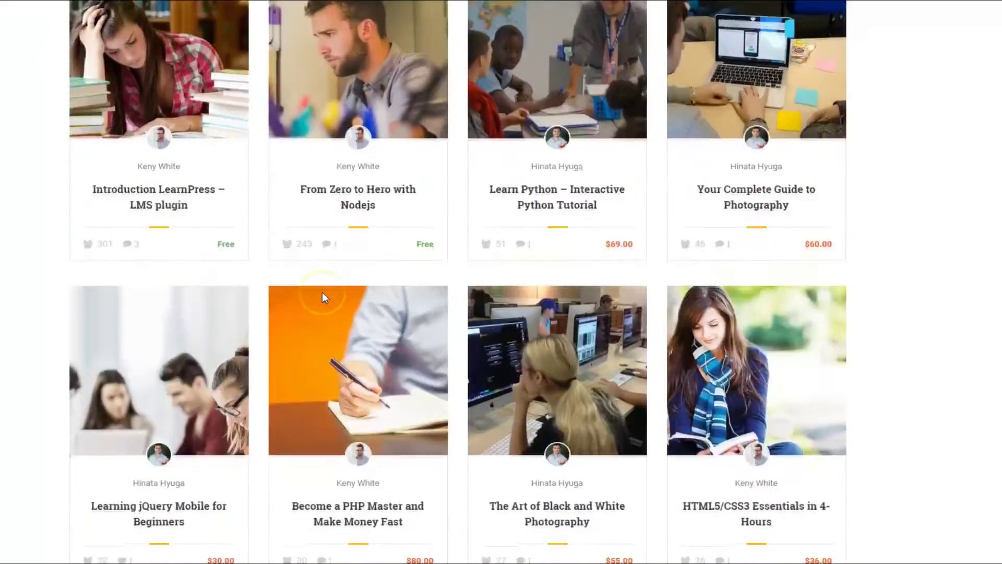
pyautogui.scroll(-8, 322, 298)
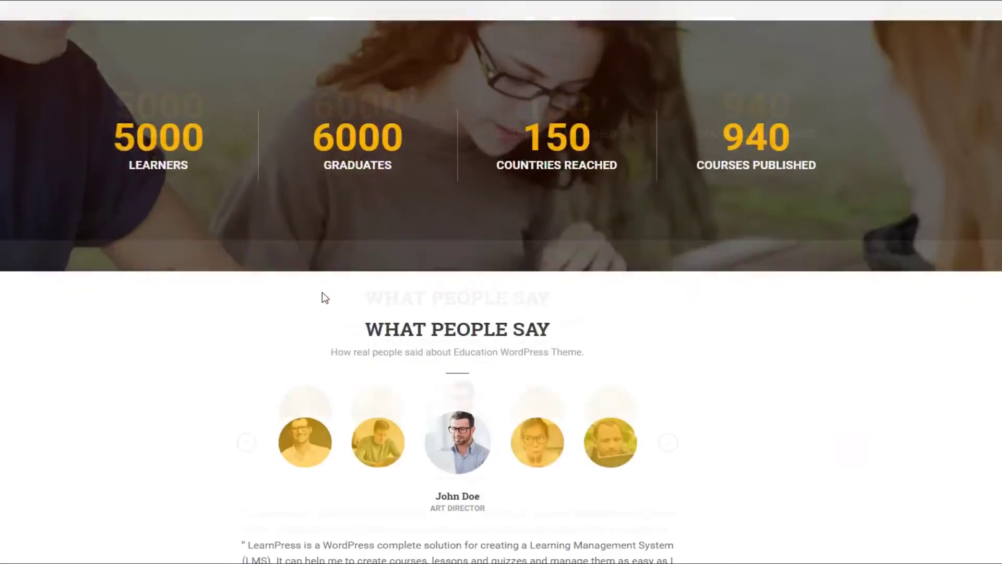
pyautogui.click(320, 284)
pyautogui.scroll(-8, 351, 302)
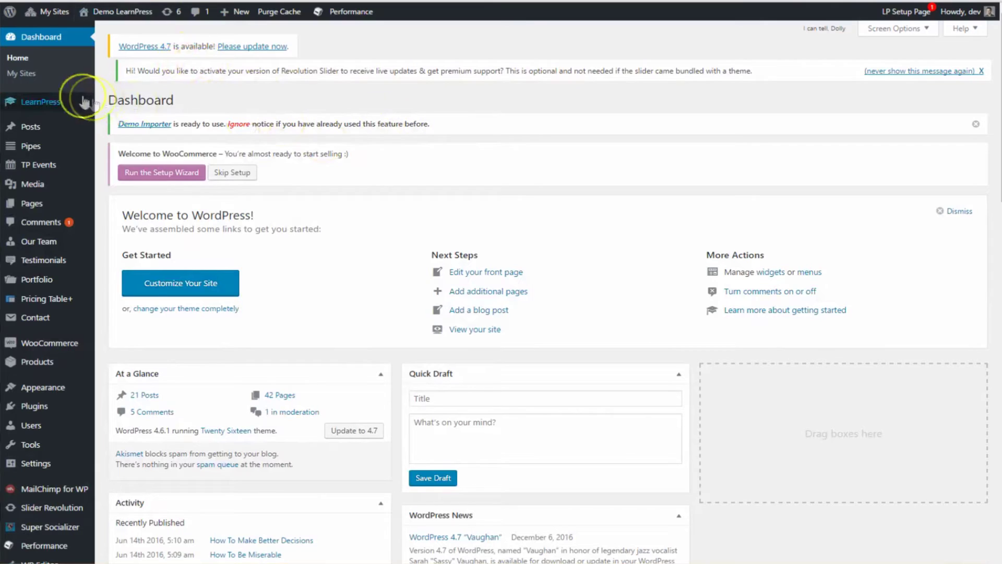
# Step: Go to LearnPress Certificates and add a new certificate titled 'Certificate Title'
pyautogui.moveTo(71, 102)
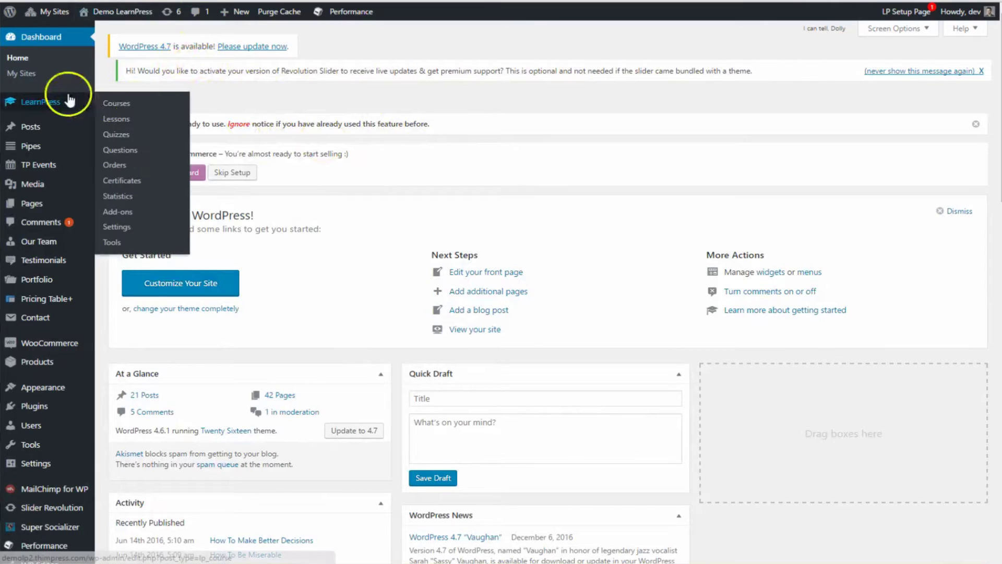
pyautogui.click(122, 182)
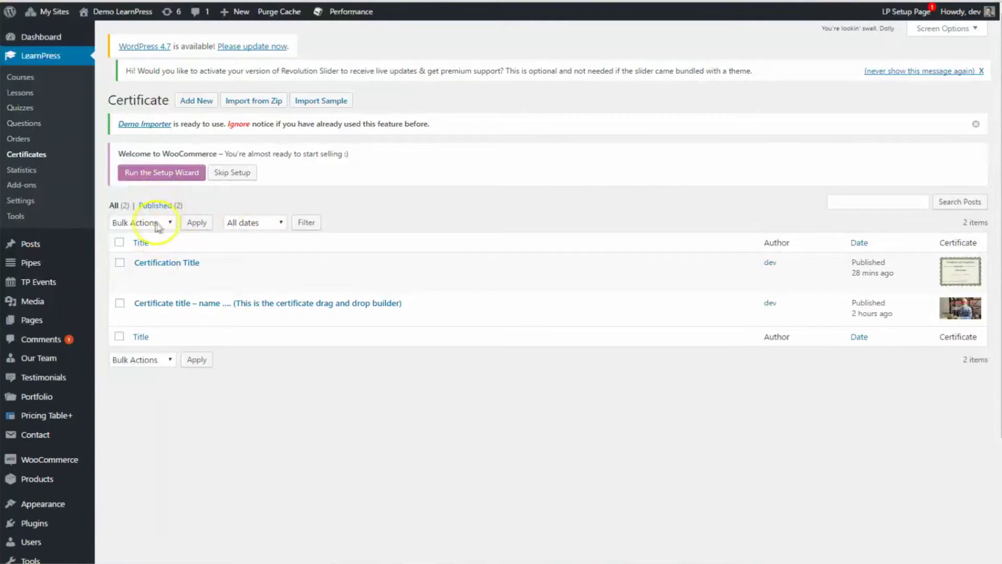
pyautogui.click(197, 101)
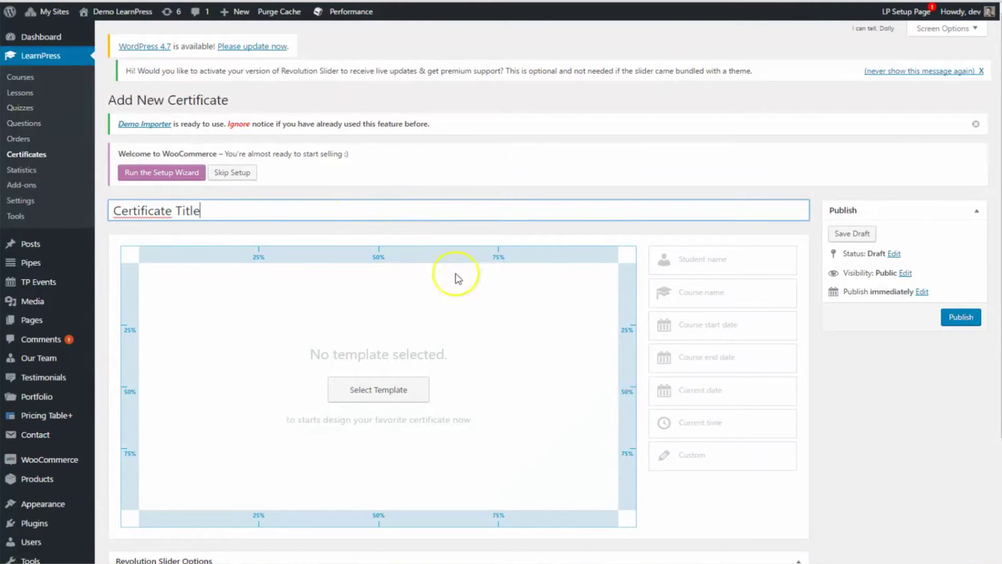
# Step: Use the green-bordered certificate-template-powerpoint image from the Media Library as the certificate template
pyautogui.click(308, 382)
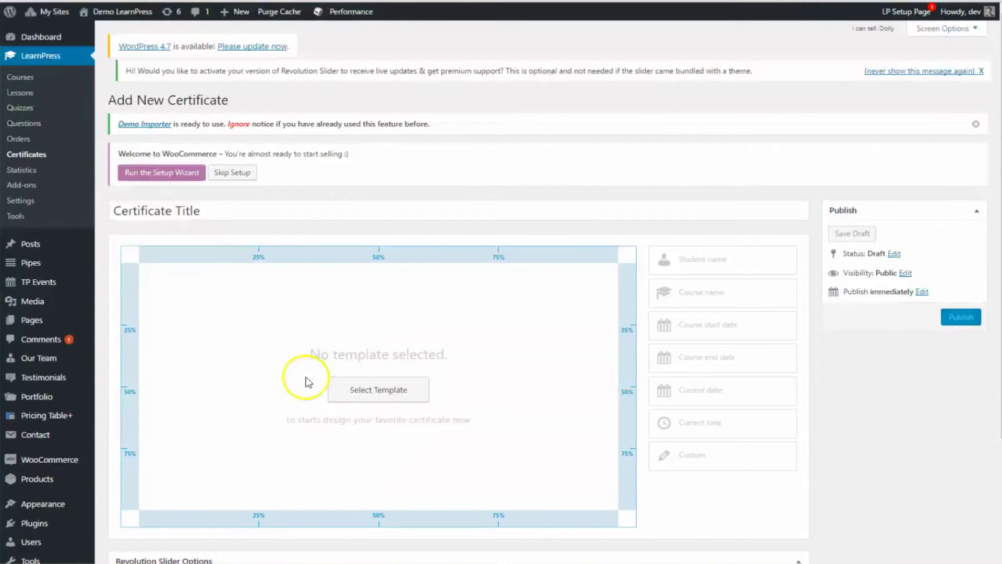
pyautogui.click(374, 391)
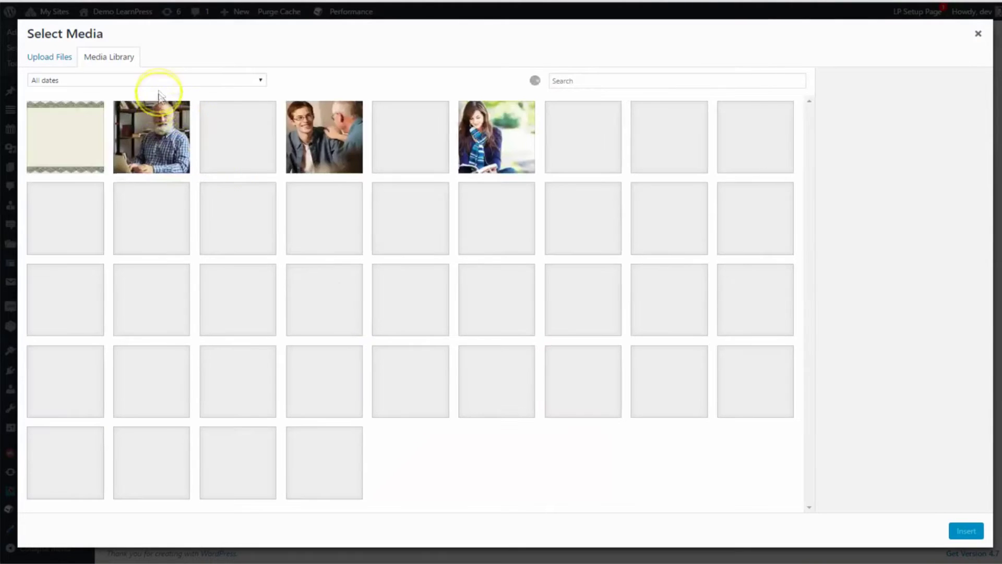
pyautogui.click(91, 128)
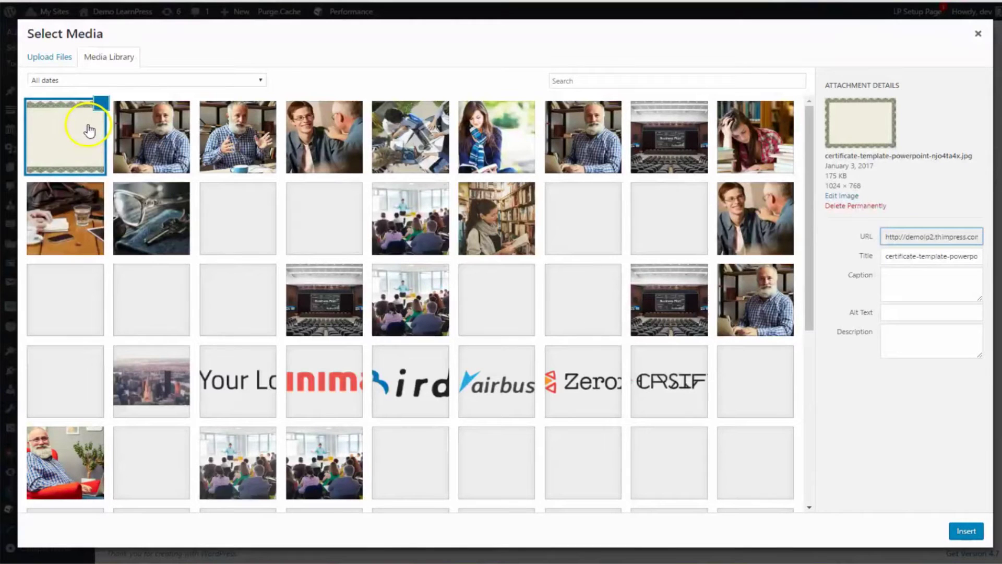
pyautogui.click(954, 532)
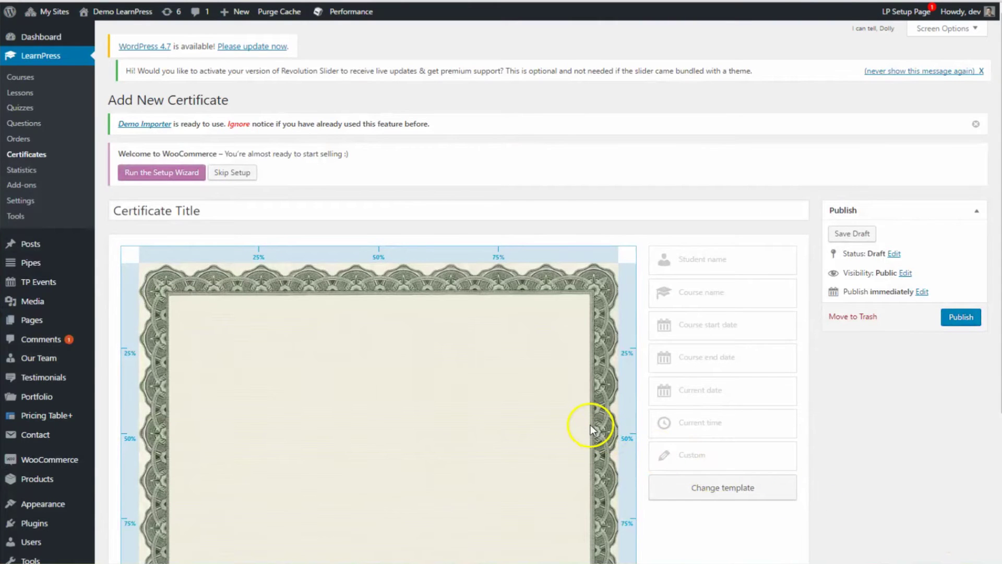
pyautogui.scroll(-3, 591, 424)
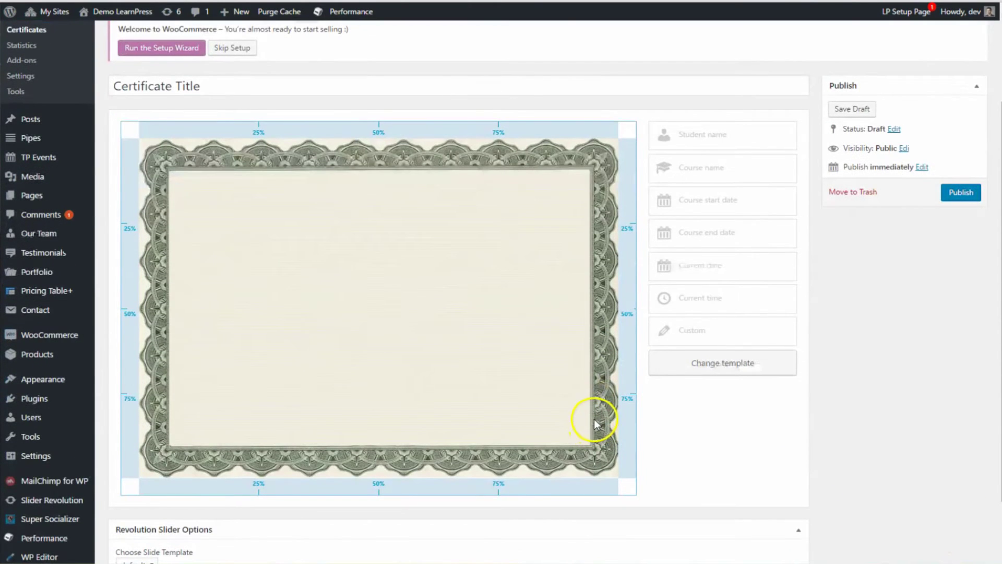
# Step: Place a Custom field reading 'Certificate of Completion' and set its font to Georgia
pyautogui.moveTo(698, 330); pyautogui.dragTo(271, 207)
pyautogui.click(687, 134)
pyautogui.click(703, 172)
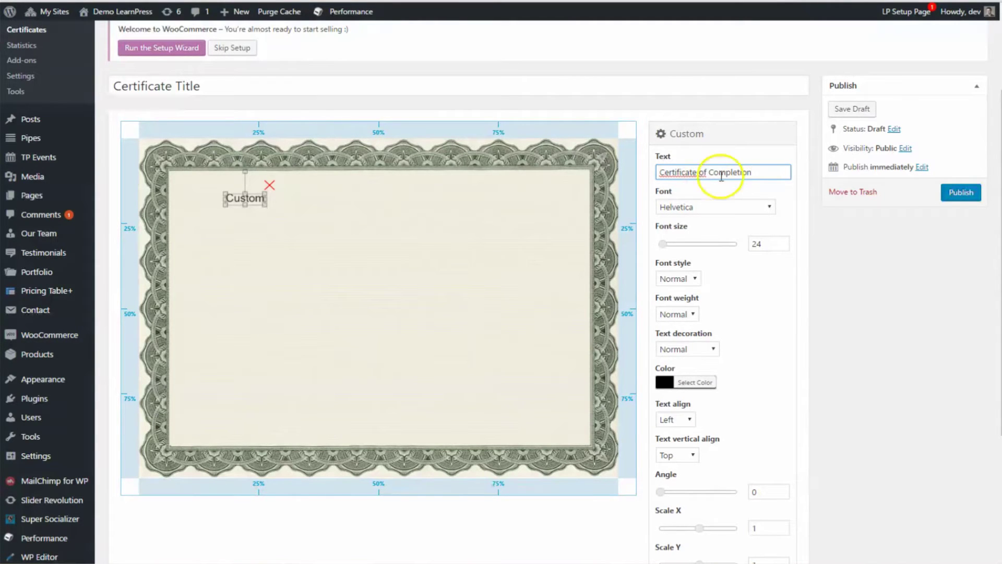
pyautogui.click(761, 207)
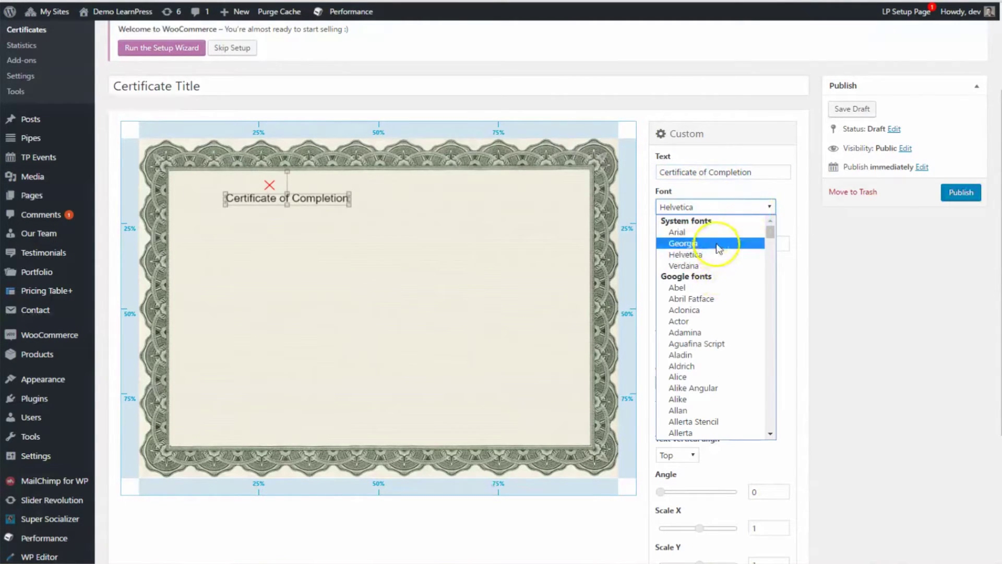
pyautogui.click(717, 244)
pyautogui.doubleClick(752, 244)
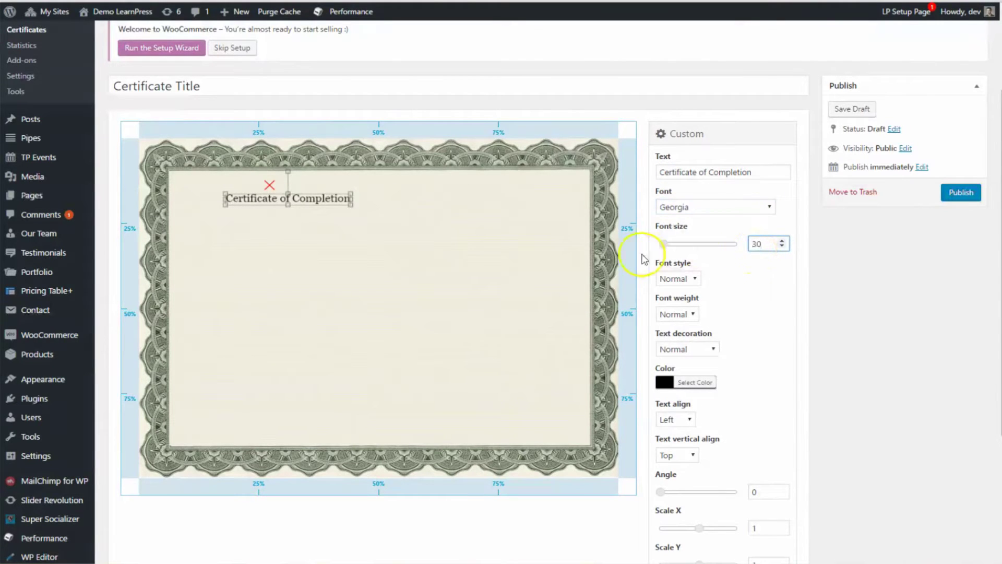
pyautogui.click(490, 256)
# Step: Make the heading size 60, centre-aligned and centred, and add a second Custom field below it
pyautogui.moveTo(313, 198); pyautogui.dragTo(355, 199)
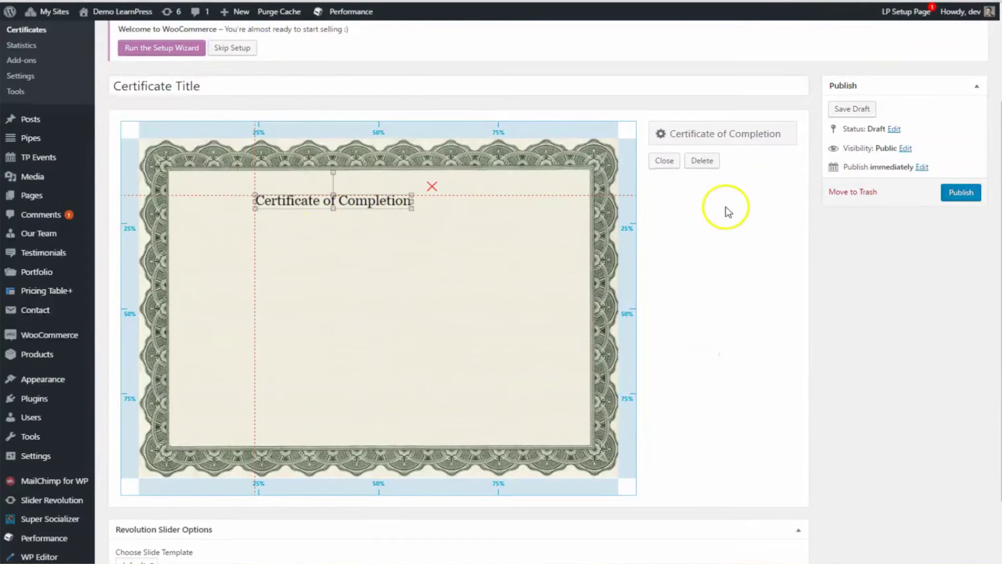
pyautogui.moveTo(665, 244); pyautogui.dragTo(666, 248)
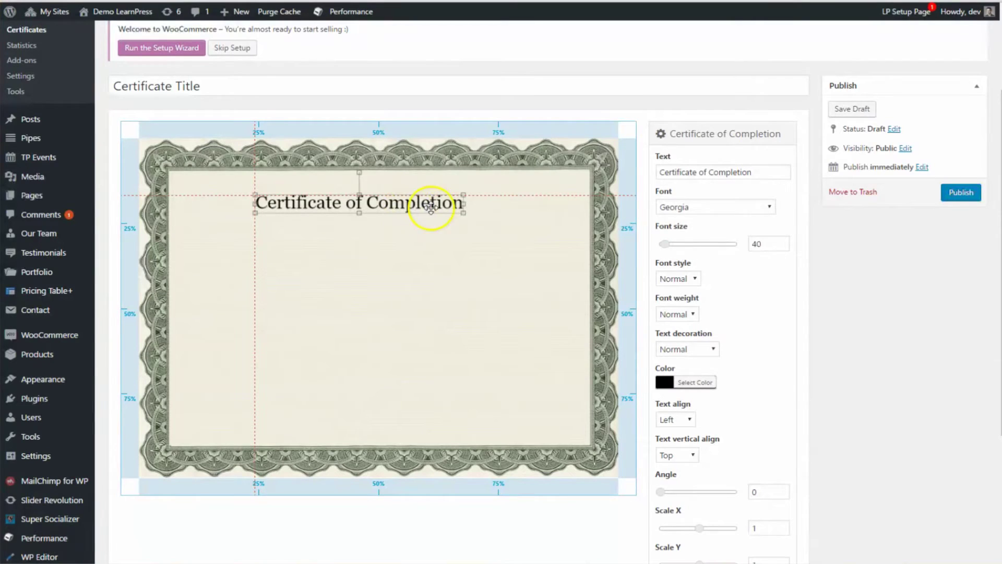
pyautogui.doubleClick(754, 244)
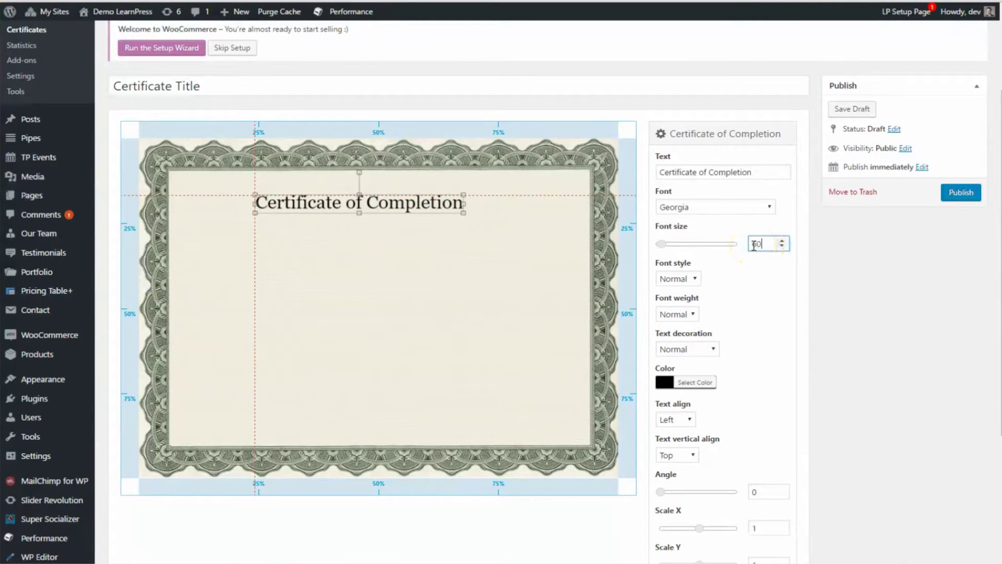
pyautogui.write('60')
pyautogui.moveTo(382, 204); pyautogui.dragTo(358, 206)
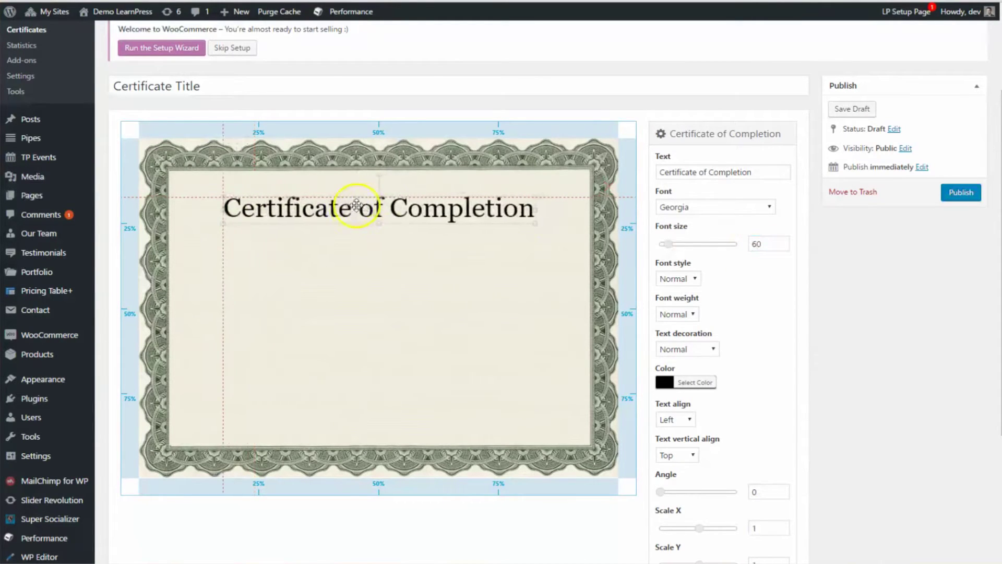
pyautogui.click(674, 419)
pyautogui.click(671, 442)
pyautogui.moveTo(320, 211); pyautogui.dragTo(478, 210)
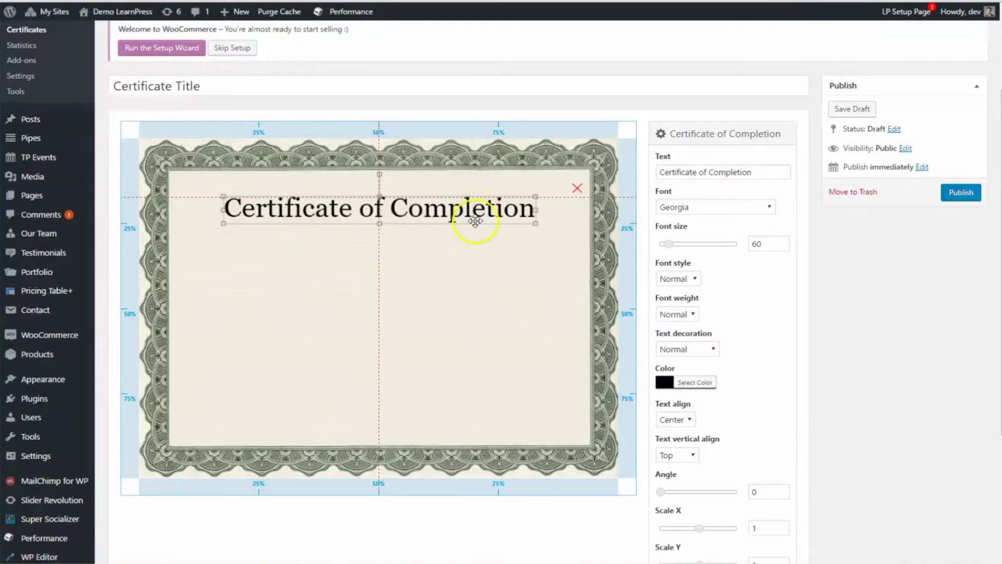
pyautogui.click(566, 351)
pyautogui.moveTo(694, 330); pyautogui.dragTo(284, 293)
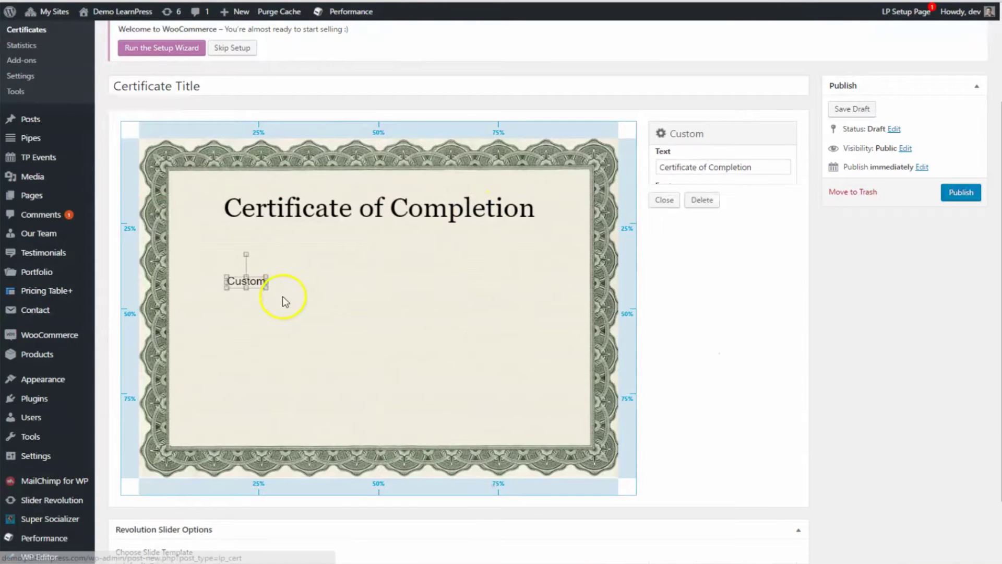
# Step: Make the second field read 'This is awarded to' in centred Georgia, just under the heading
pyautogui.click(253, 280)
pyautogui.doubleClick(730, 172)
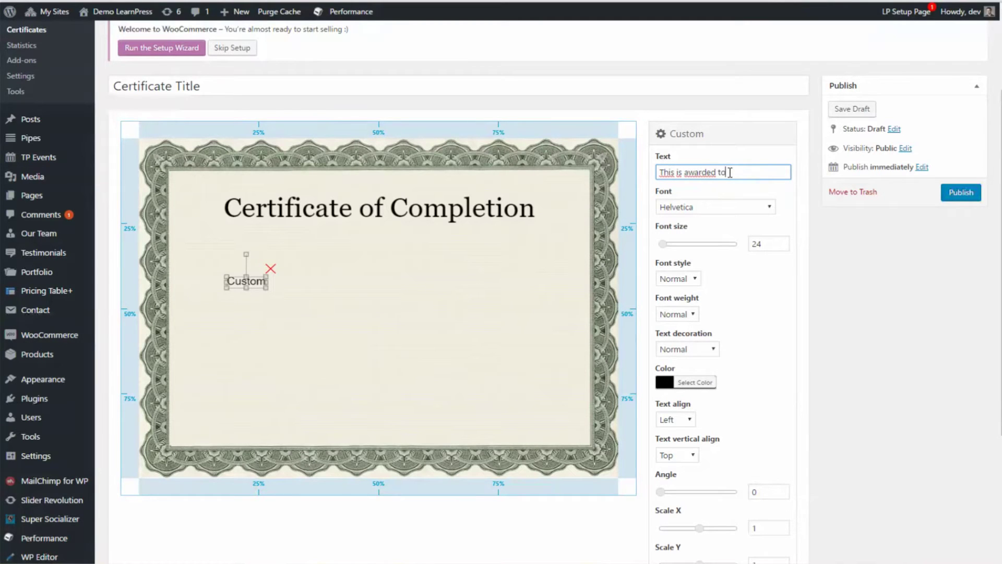
pyautogui.write('This is awarded to')
pyautogui.click(679, 208)
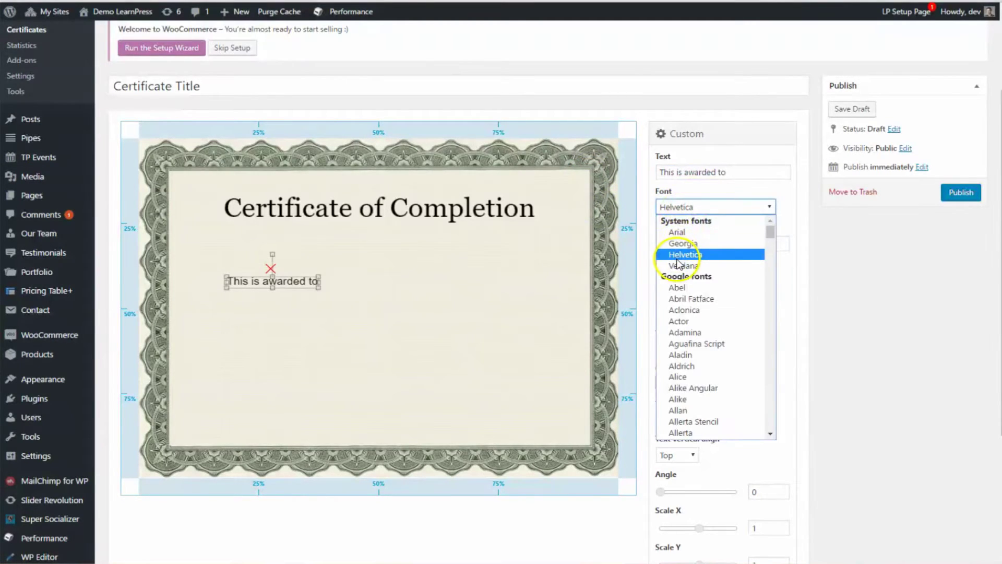
pyautogui.click(682, 243)
pyautogui.moveTo(286, 284); pyautogui.dragTo(438, 283)
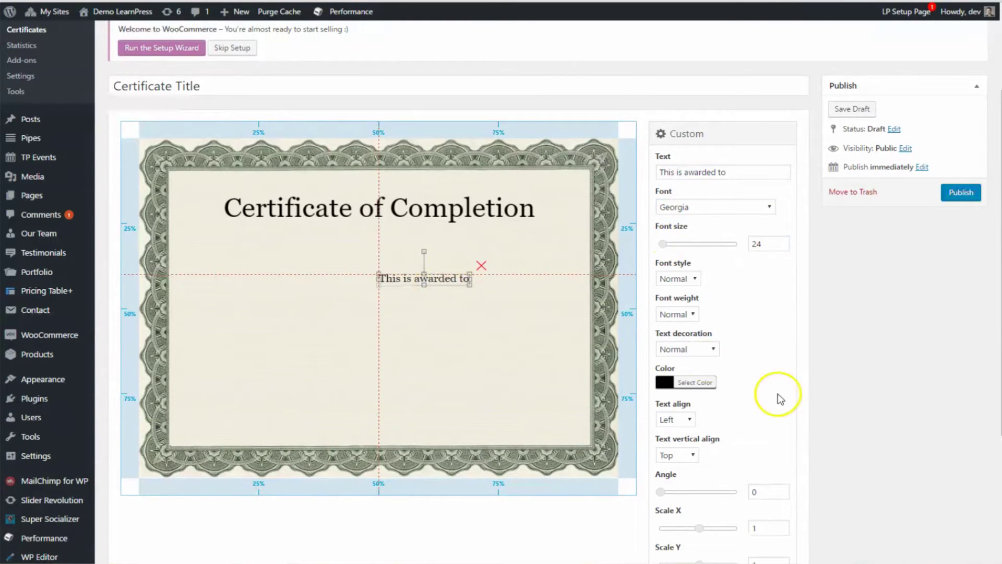
pyautogui.click(675, 419)
pyautogui.click(672, 444)
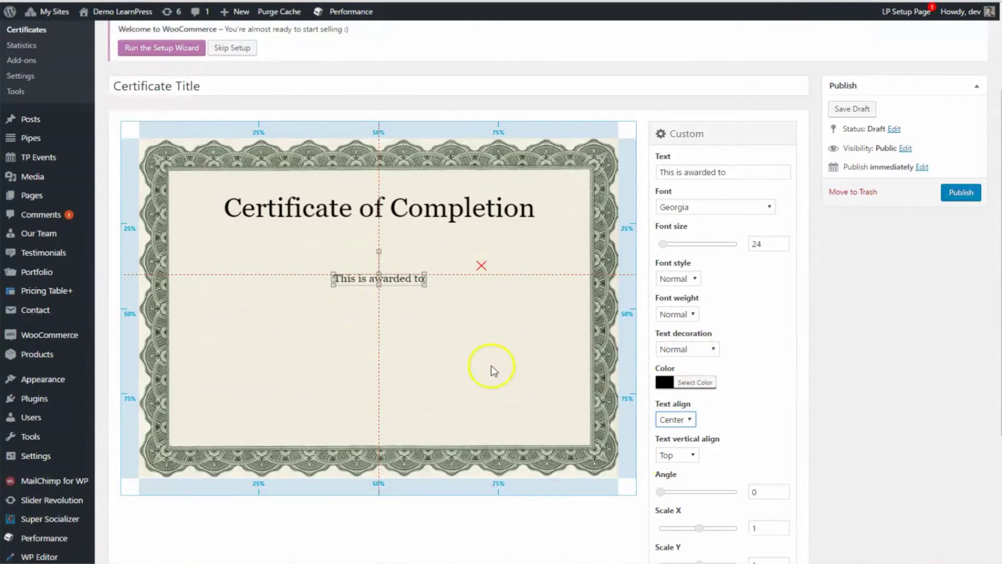
pyautogui.moveTo(367, 282); pyautogui.dragTo(369, 264)
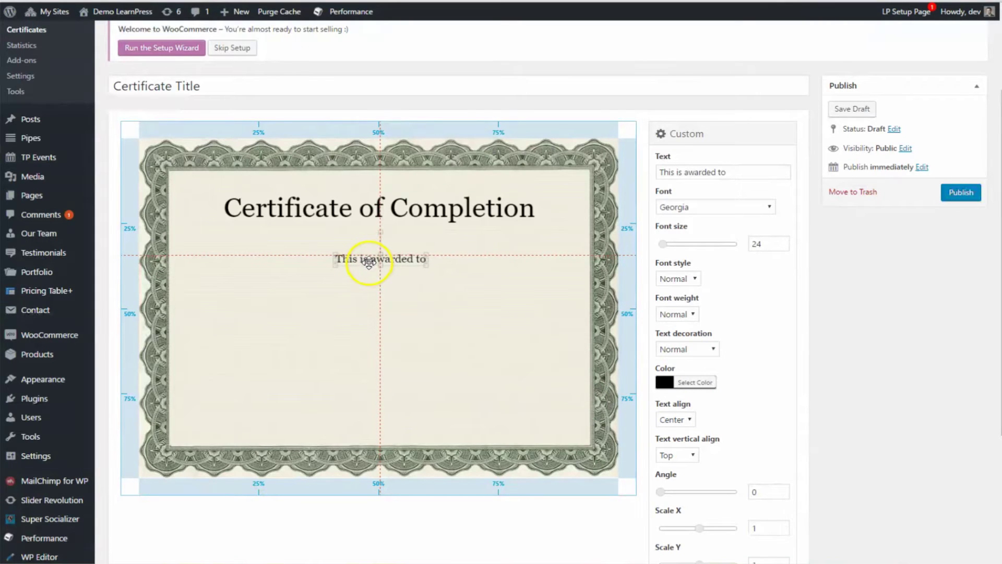
# Step: Add a centred Student name field, centre-aligned, bold and underlined
pyautogui.click(354, 313)
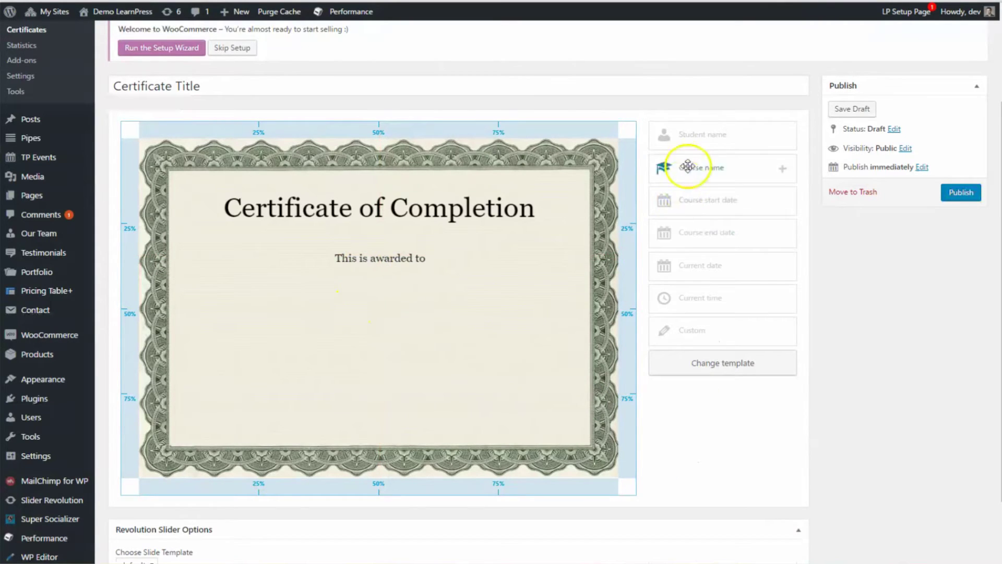
pyautogui.moveTo(694, 136); pyautogui.dragTo(377, 323)
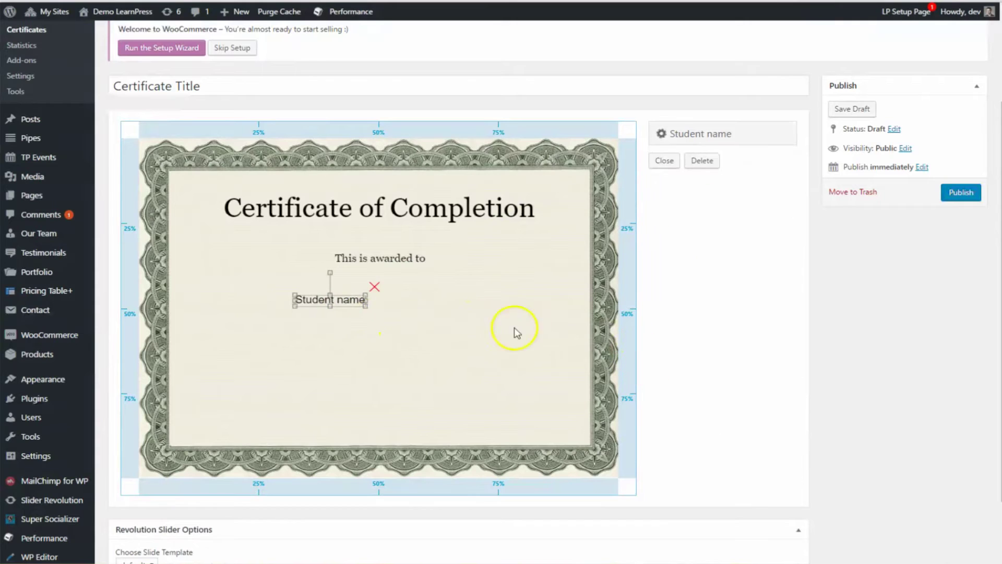
pyautogui.click(679, 420)
pyautogui.click(670, 439)
pyautogui.moveTo(307, 305); pyautogui.dragTo(389, 301)
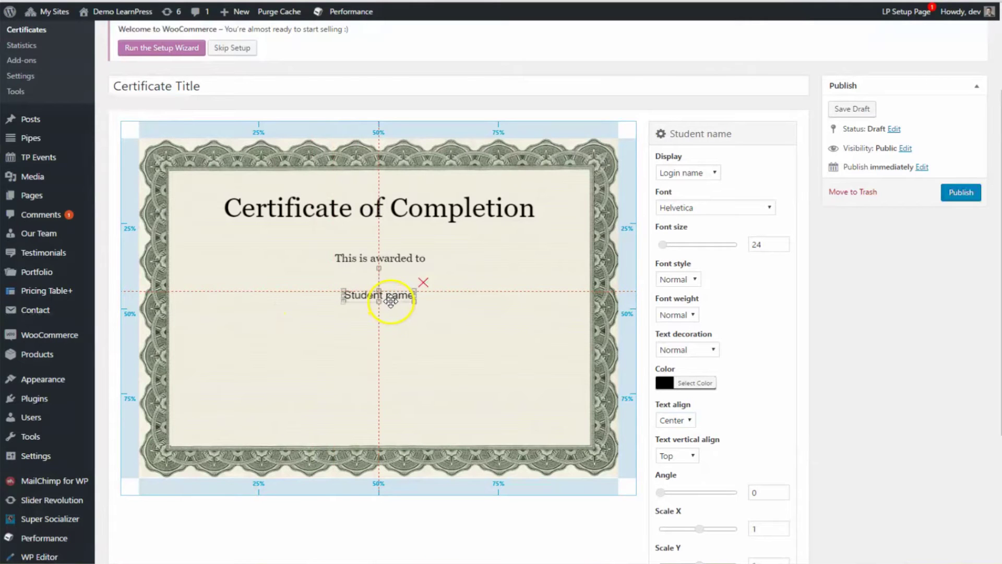
pyautogui.click(673, 314)
pyautogui.click(670, 336)
pyautogui.click(678, 350)
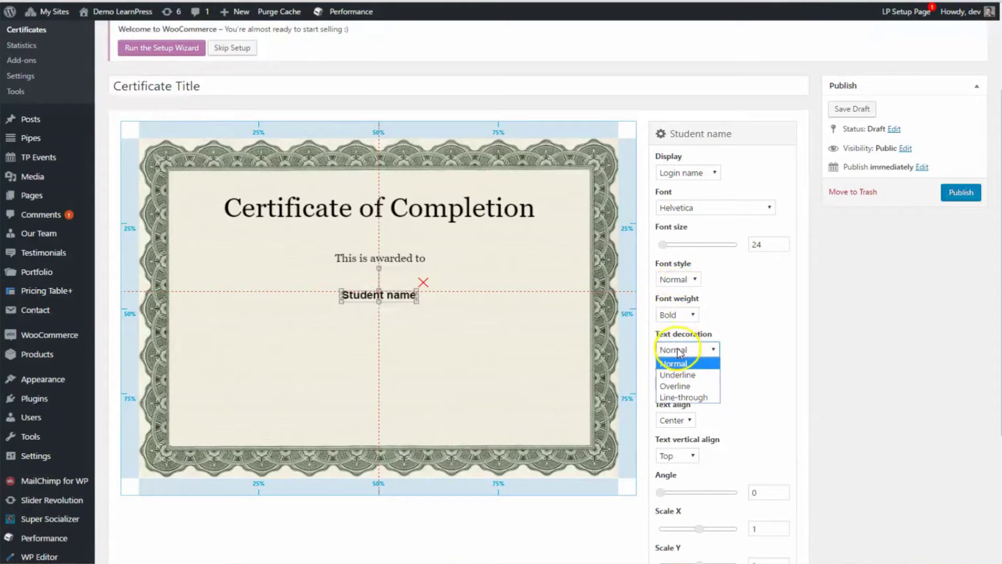
pyautogui.click(677, 375)
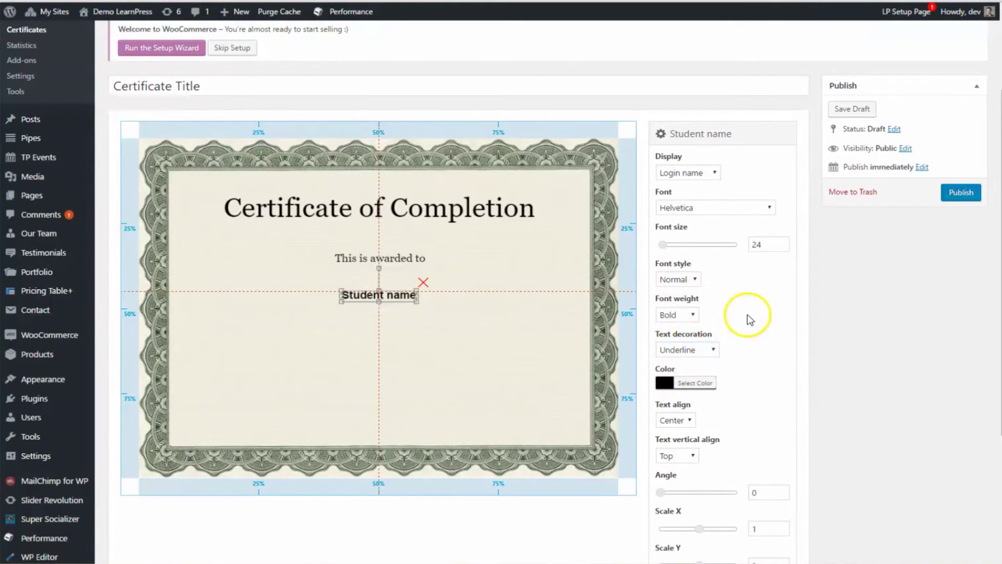
# Step: Nudge Student name up slightly and set its font size to 35
pyautogui.click(465, 331)
pyautogui.click(394, 296)
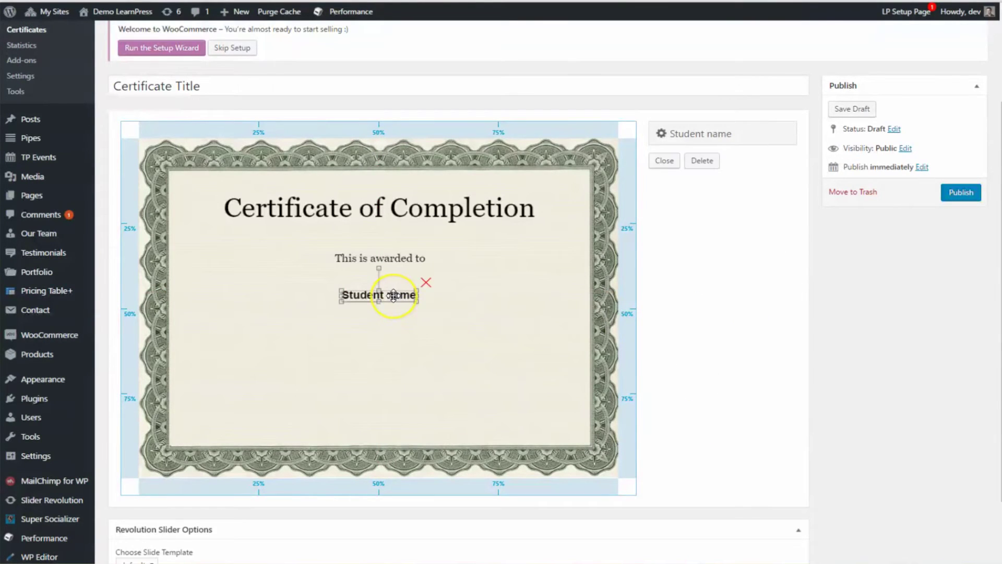
pyautogui.scroll(1, 395, 308)
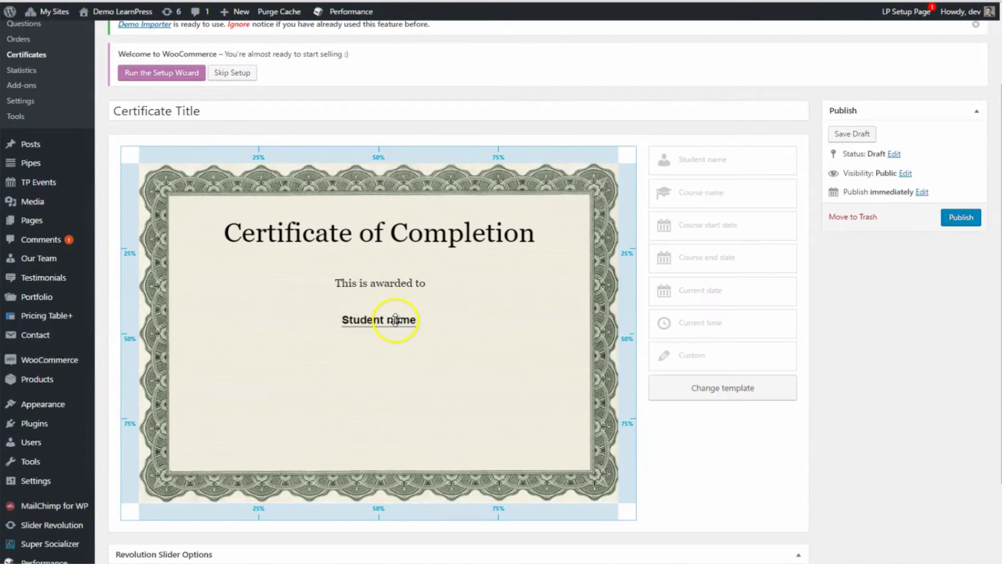
pyautogui.click(396, 320)
pyautogui.moveTo(395, 321); pyautogui.dragTo(396, 310)
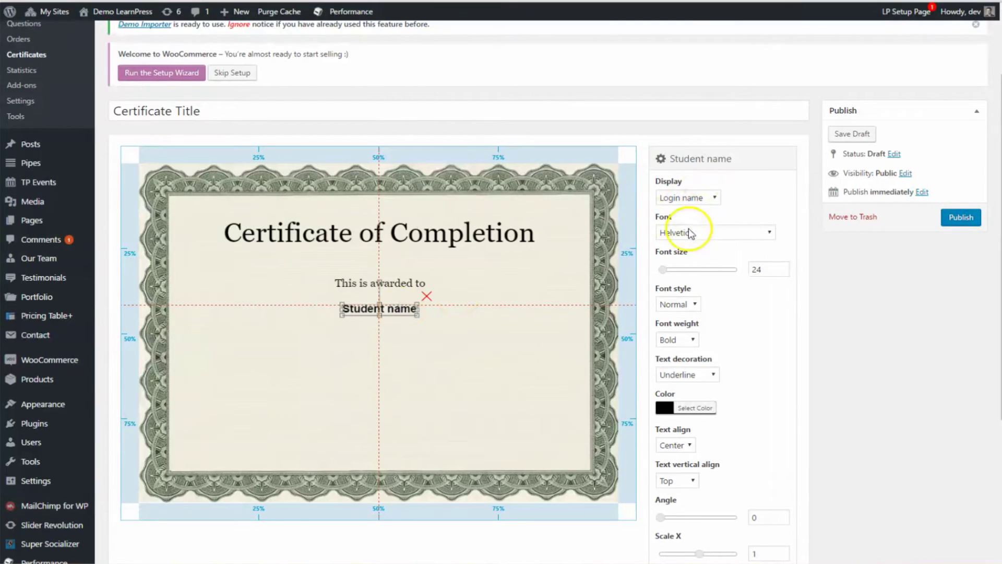
pyautogui.click(768, 269)
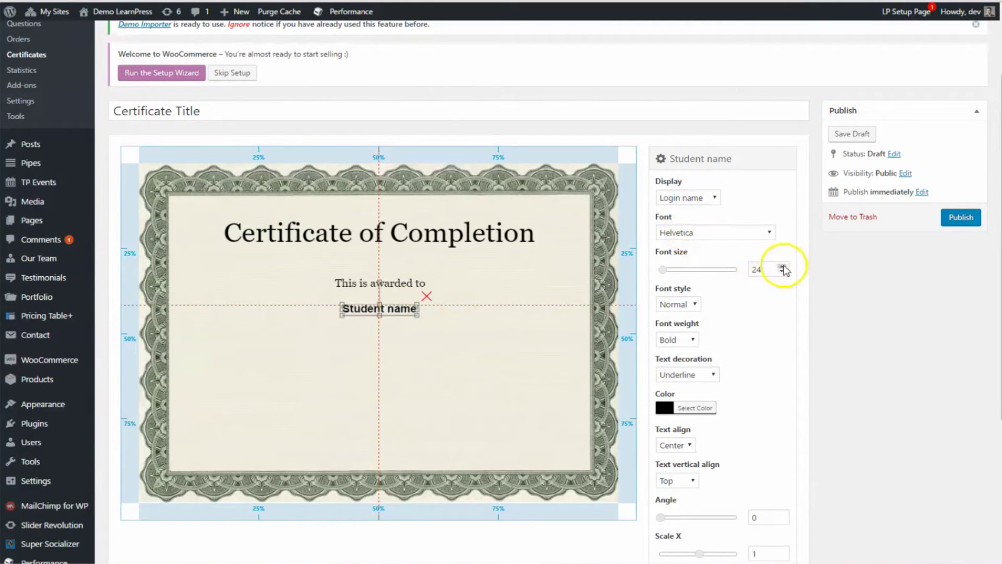
pyautogui.doubleClick(756, 270)
pyautogui.write('35')
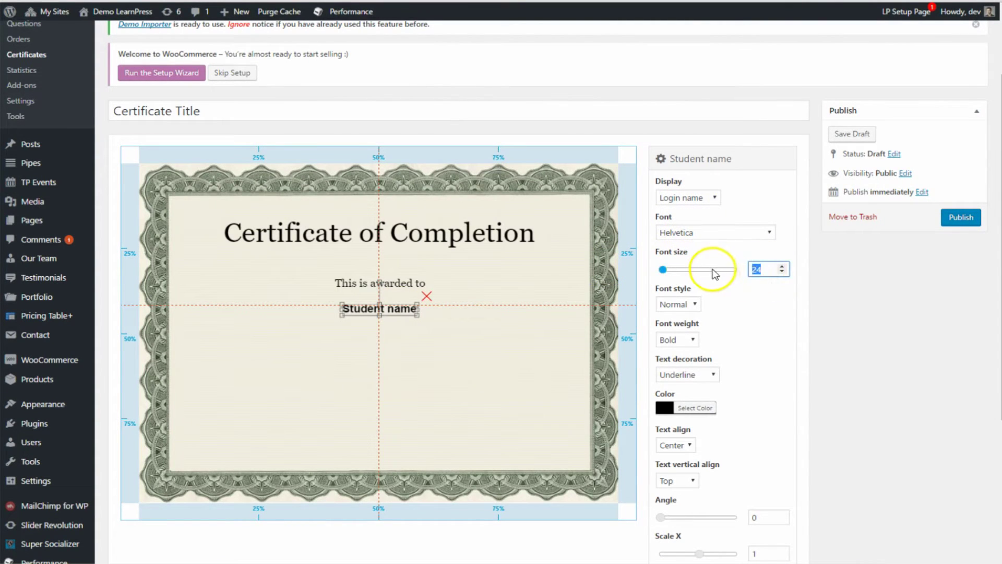
pyautogui.click(446, 296)
# Step: Set Student name to Georgia in dark green #479900, and drop a Custom field beneath it
pyautogui.click(410, 314)
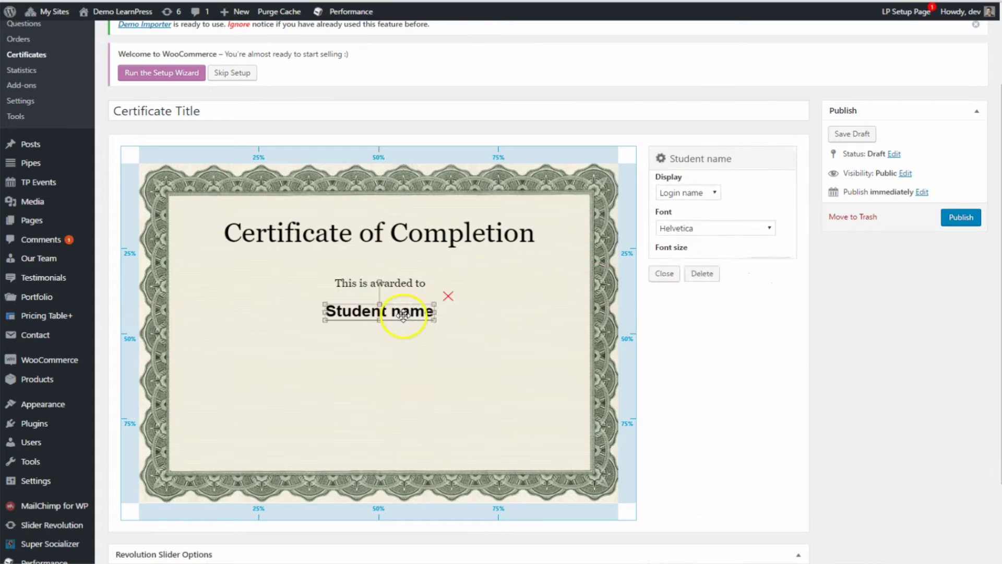
pyautogui.click(759, 171)
pyautogui.click(713, 232)
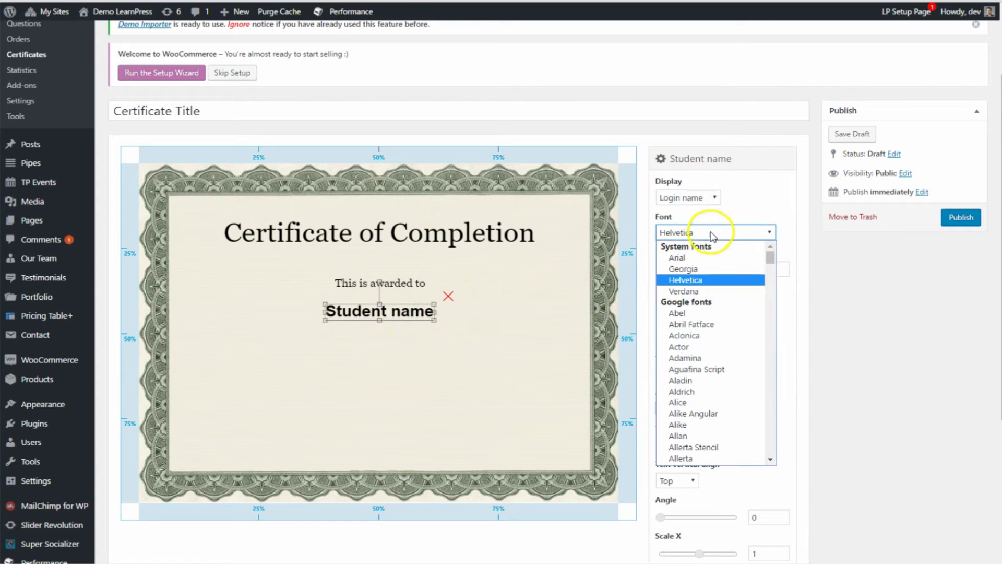
pyautogui.click(702, 265)
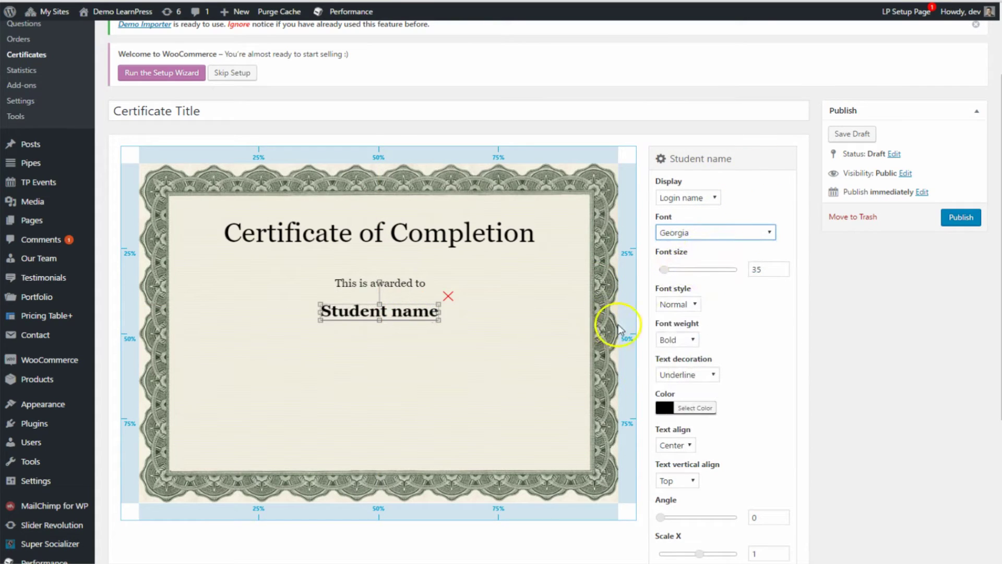
pyautogui.click(685, 409)
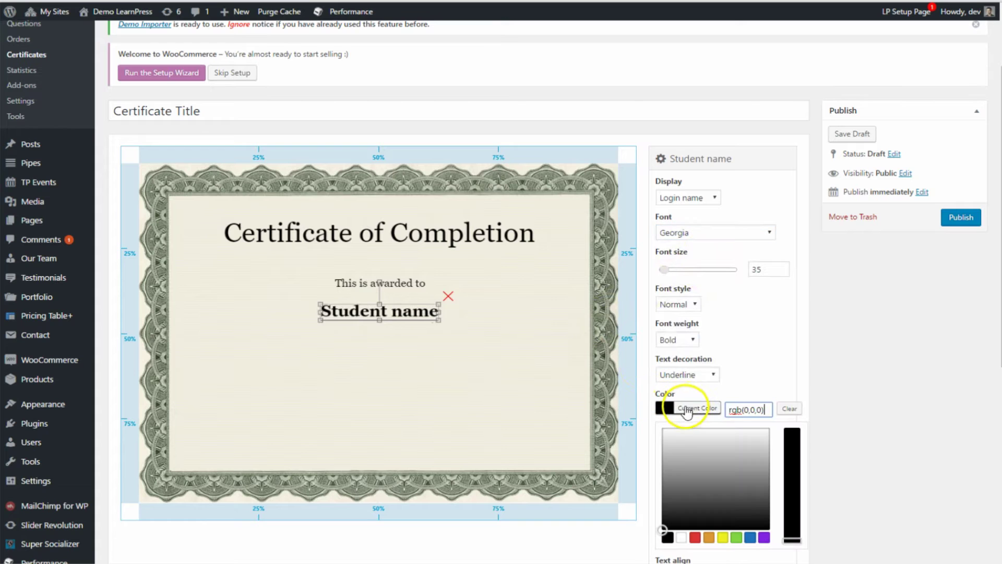
pyautogui.click(739, 540)
pyautogui.moveTo(798, 462); pyautogui.dragTo(787, 429)
pyautogui.moveTo(691, 463)
pyautogui.mouseDown()
pyautogui.moveTo(698, 474)
pyautogui.moveTo(687, 471)
pyautogui.mouseUp()
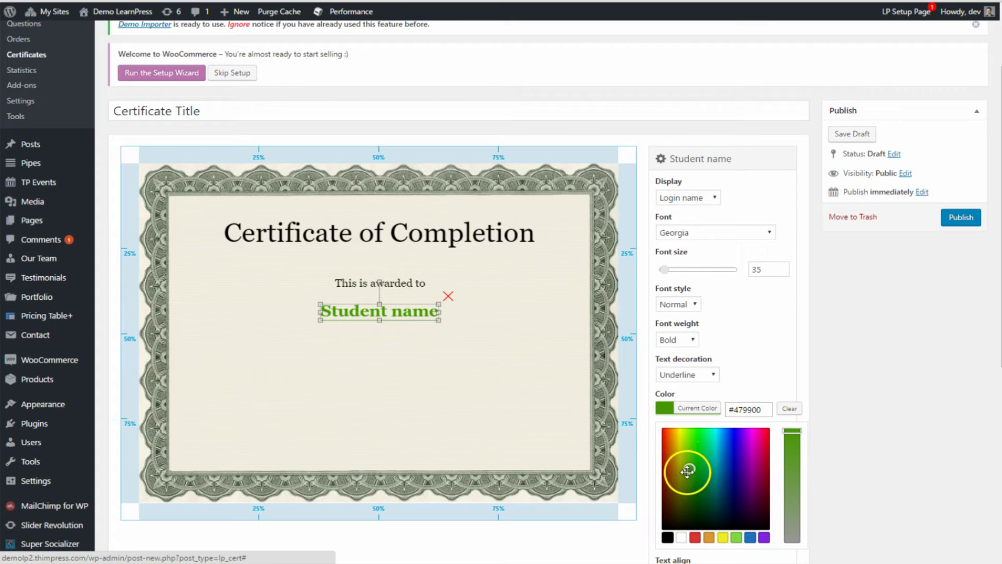
pyautogui.click(556, 365)
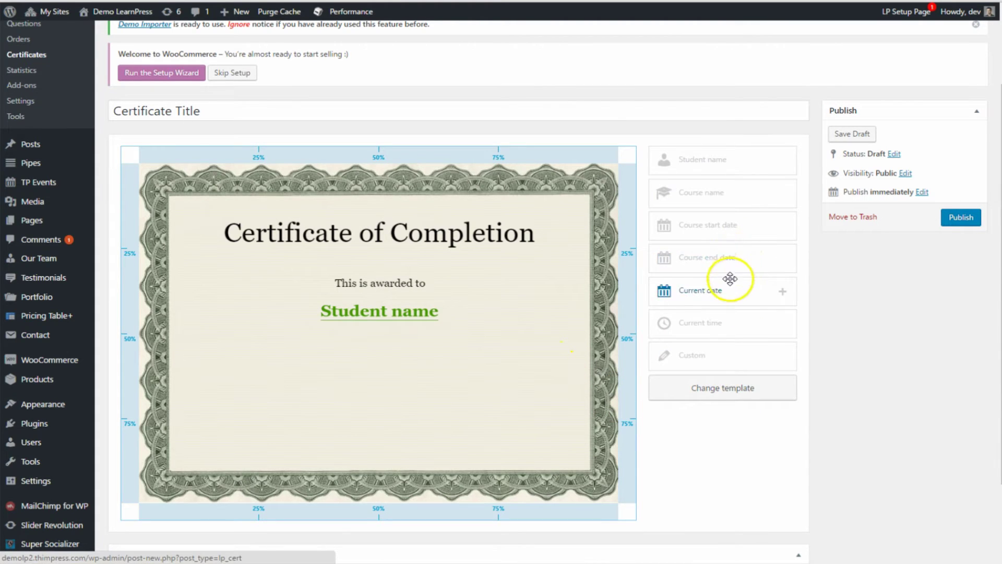
pyautogui.moveTo(694, 355); pyautogui.dragTo(333, 361)
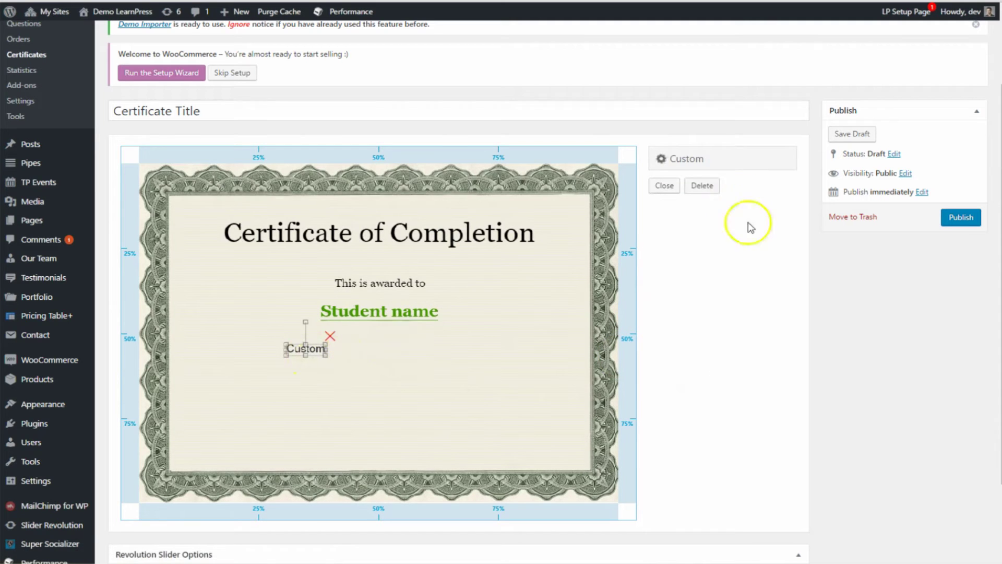
# Step: Make the new Custom field read 'for successful completion of' in italic Georgia
pyautogui.click(696, 199)
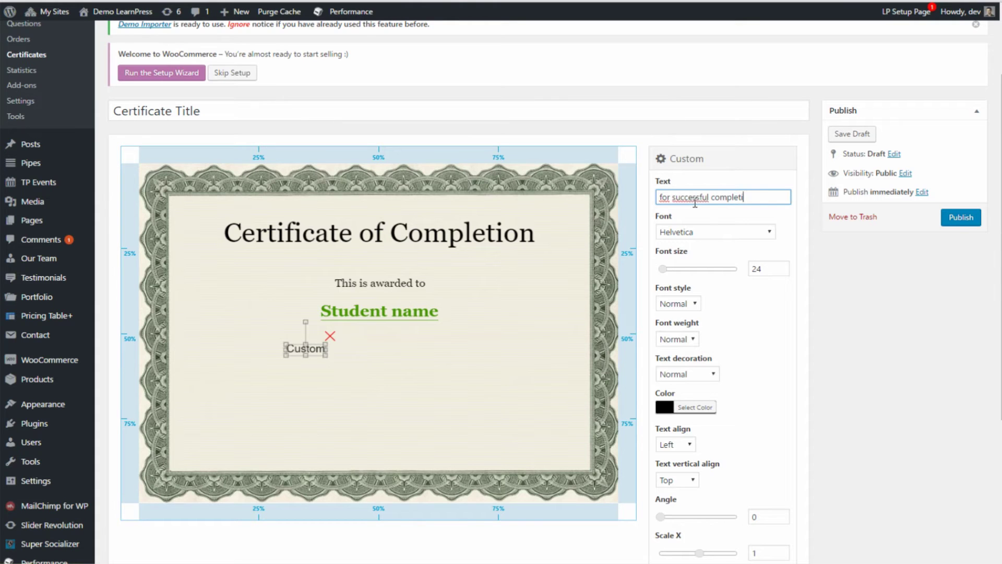
pyautogui.click(700, 235)
pyautogui.click(699, 232)
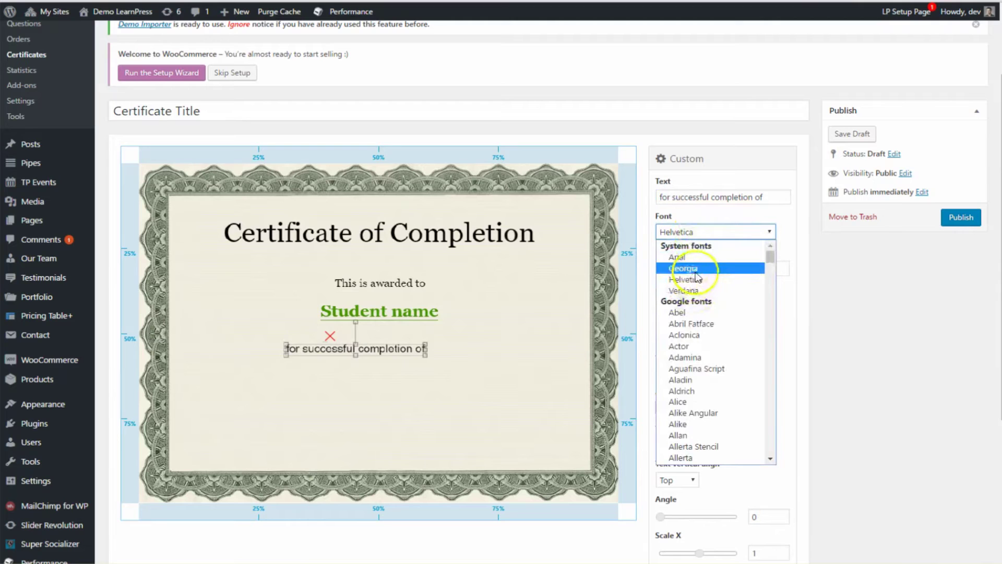
pyautogui.click(696, 269)
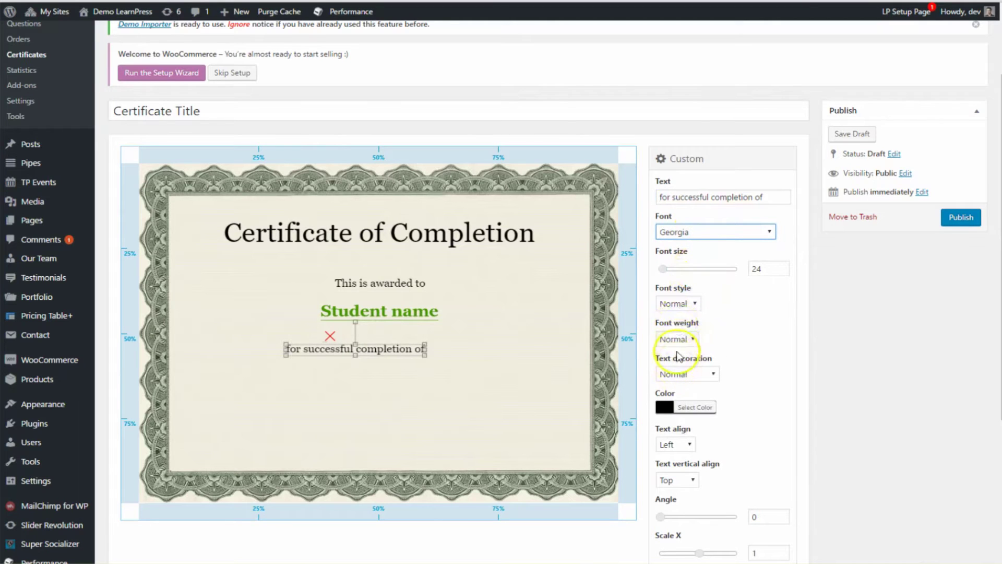
pyautogui.click(680, 304)
pyautogui.click(673, 330)
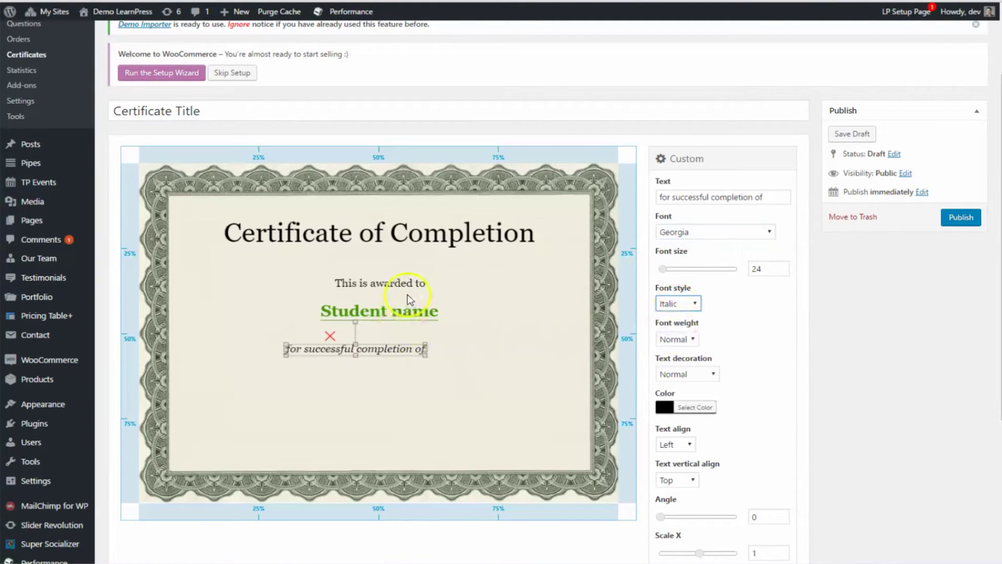
pyautogui.click(406, 292)
# Step: Italicise the title, the 'This is awarded to' line and Student name
pyautogui.click(413, 236)
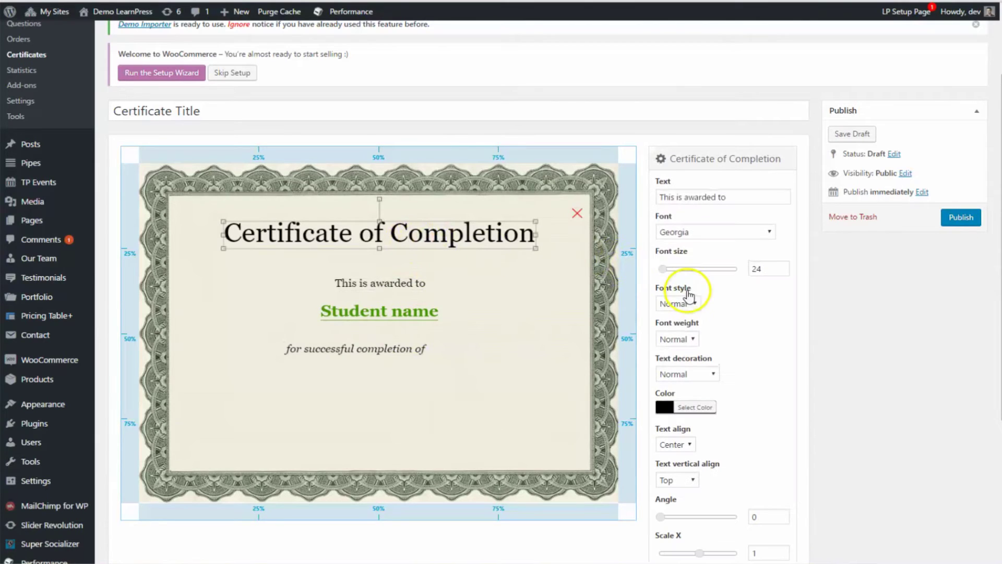
pyautogui.click(689, 303)
pyautogui.click(673, 327)
pyautogui.click(389, 284)
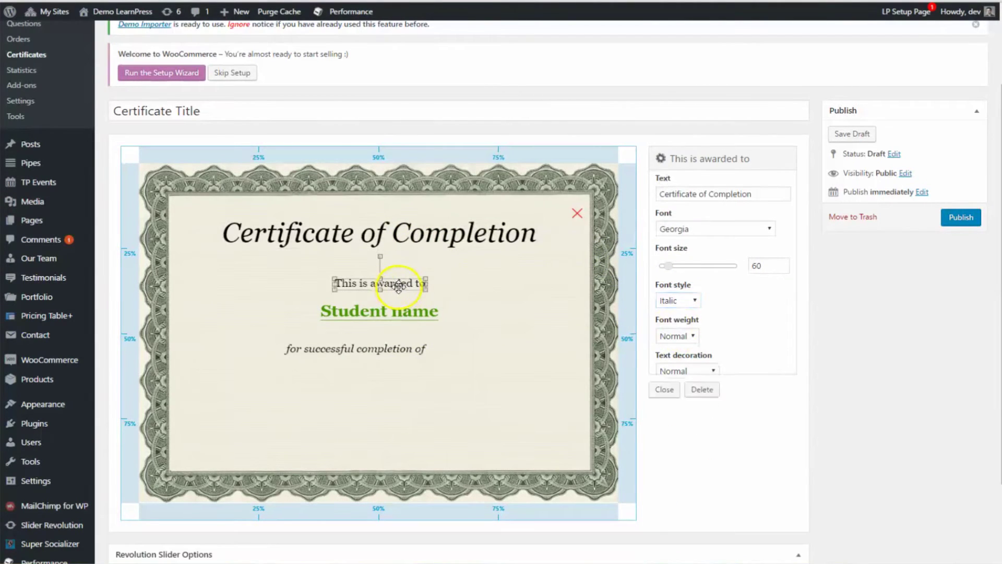
pyautogui.click(682, 303)
pyautogui.click(682, 303)
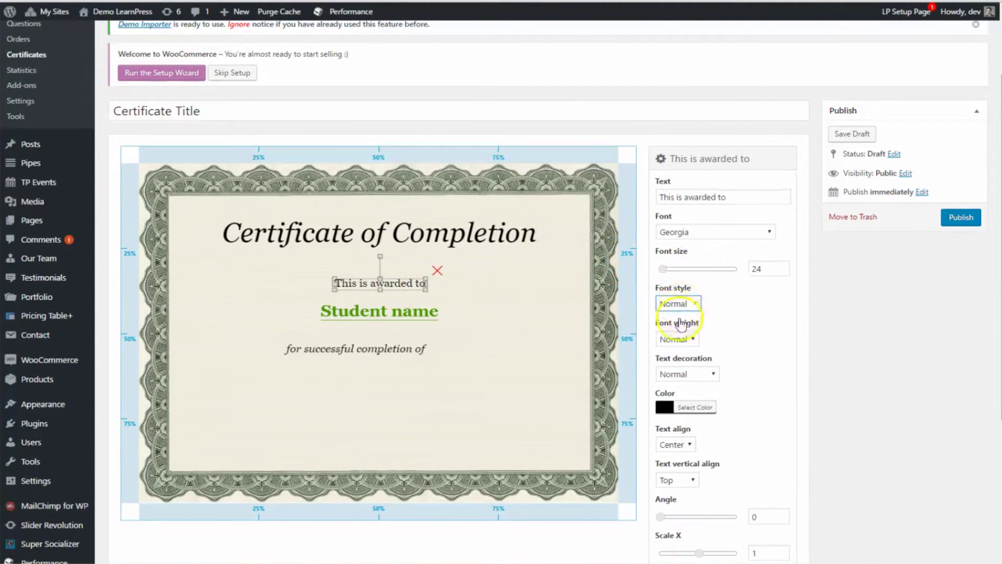
pyautogui.click(686, 303)
pyautogui.click(669, 329)
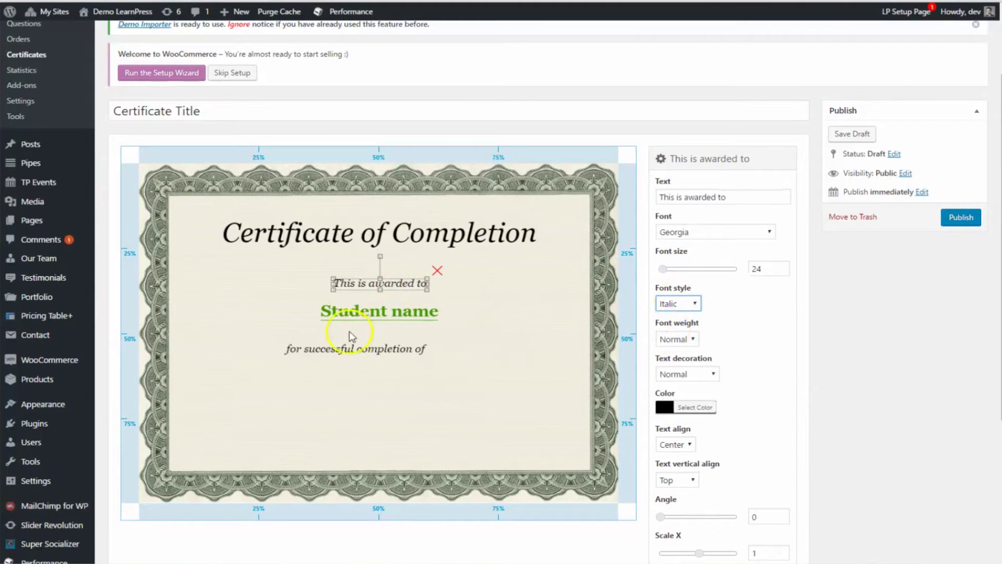
pyautogui.click(376, 313)
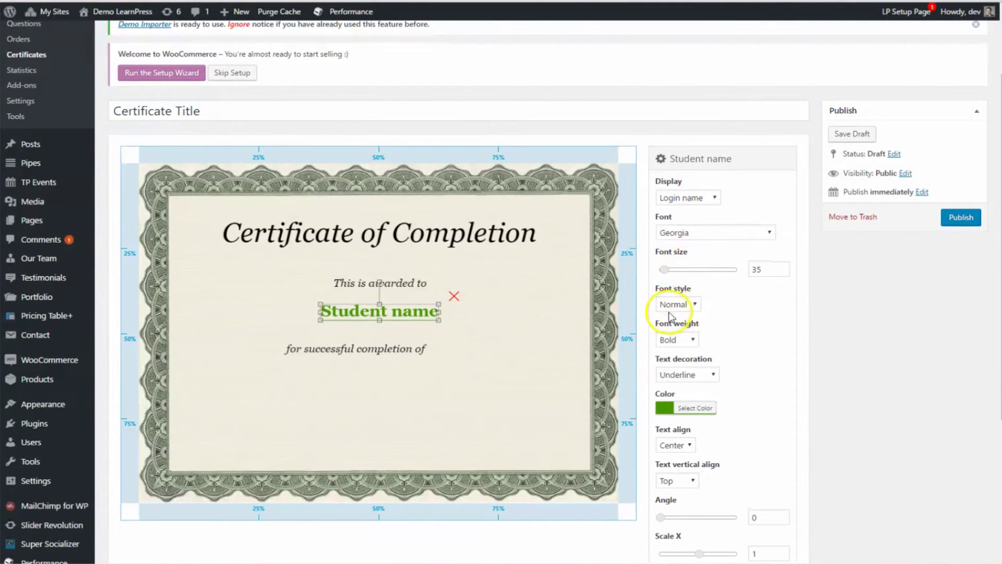
pyautogui.click(673, 306)
pyautogui.click(672, 329)
# Step: Centre-align the completion line and move it to the certificate's centre
pyautogui.click(365, 350)
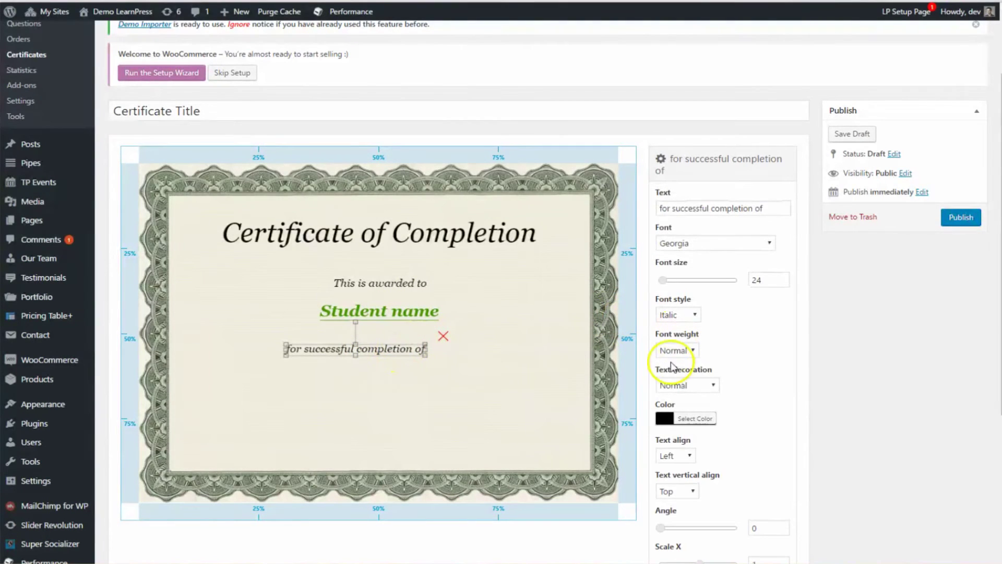
pyautogui.click(689, 457)
pyautogui.click(669, 478)
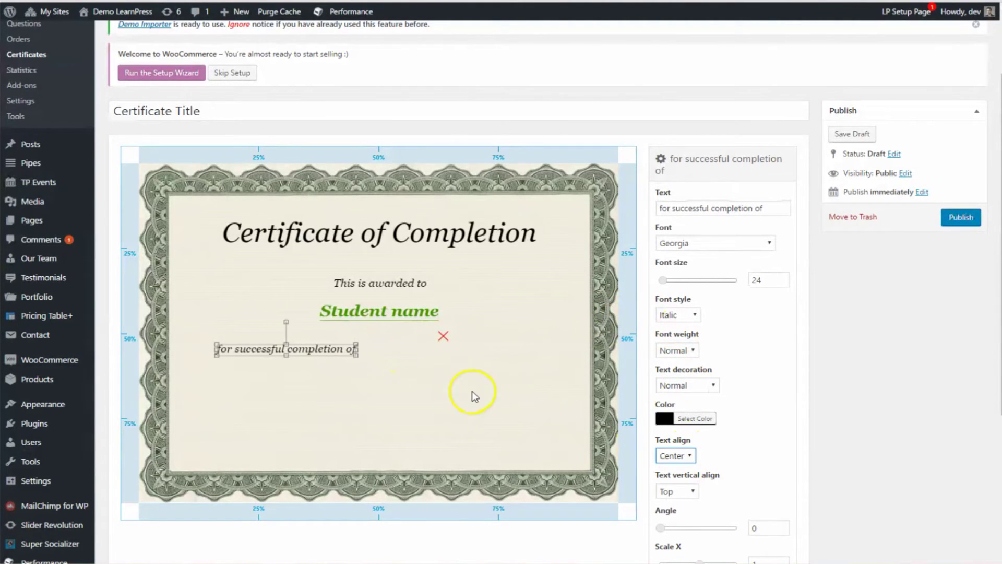
pyautogui.moveTo(317, 349); pyautogui.dragTo(408, 344)
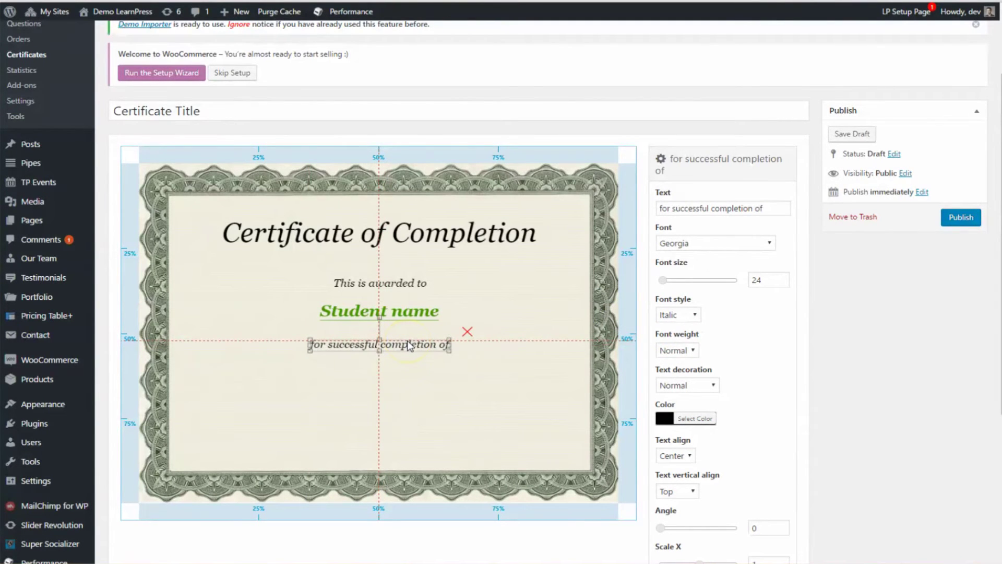
pyautogui.click(431, 381)
# Step: Place Course name below the completion line in orange Georgia
pyautogui.moveTo(707, 195); pyautogui.dragTo(345, 410)
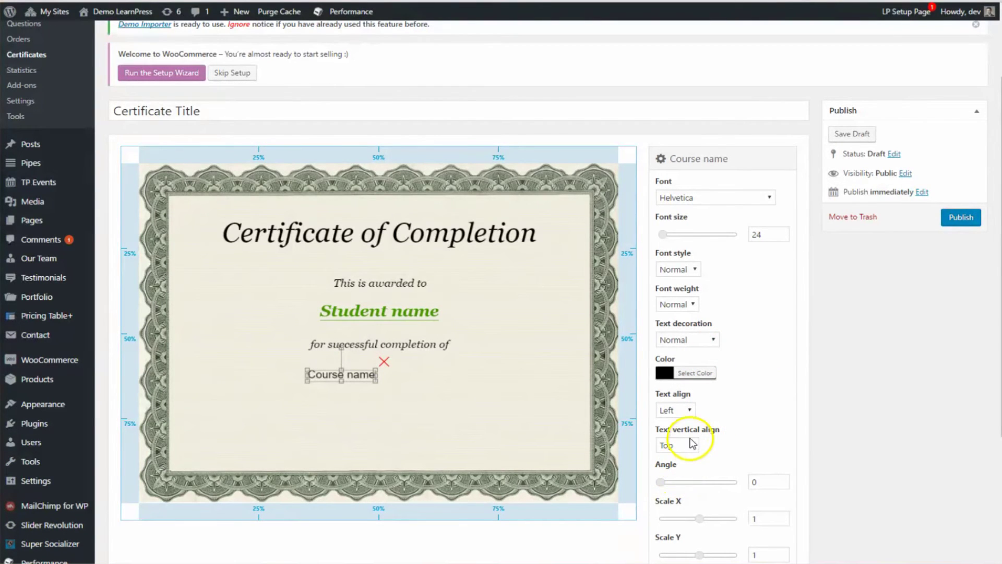
pyautogui.click(695, 373)
pyautogui.click(715, 502)
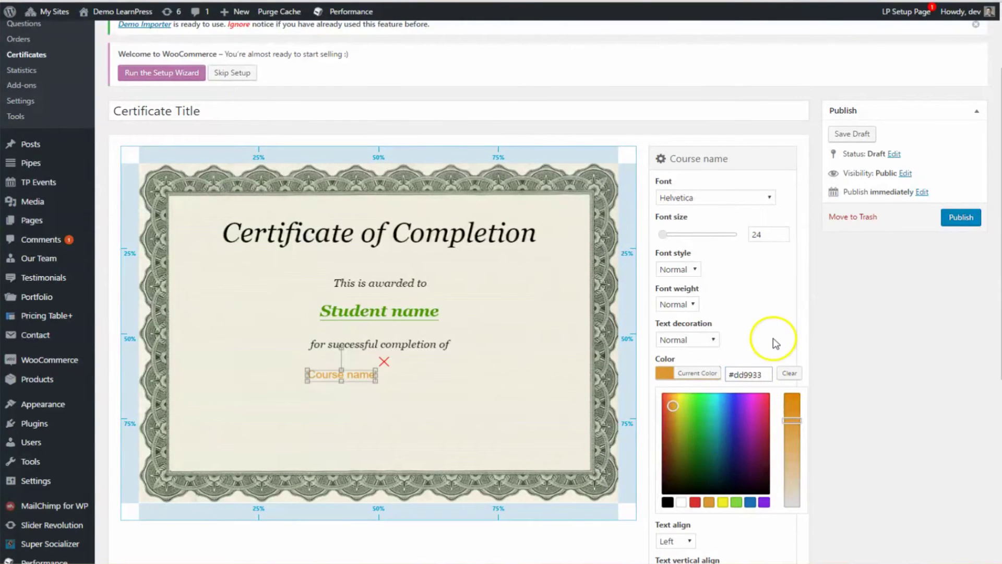
pyautogui.click(773, 321)
pyautogui.click(747, 199)
pyautogui.click(746, 199)
pyautogui.click(747, 198)
pyautogui.click(711, 234)
# Step: Set Course name to size 40, centre-aligned and centred horizontally
pyautogui.moveTo(764, 234); pyautogui.dragTo(738, 238)
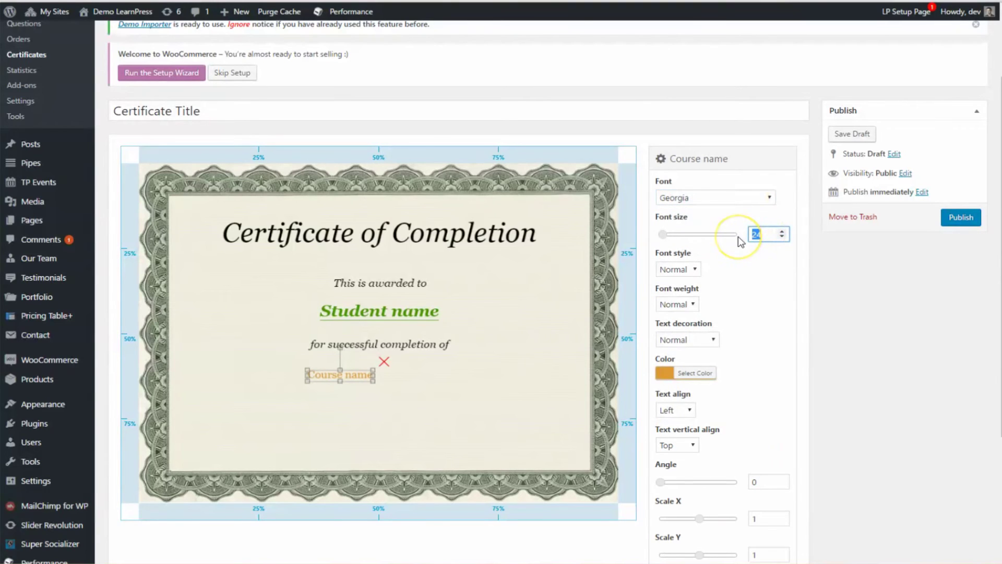
pyautogui.write('40')
pyautogui.click(760, 336)
pyautogui.click(671, 413)
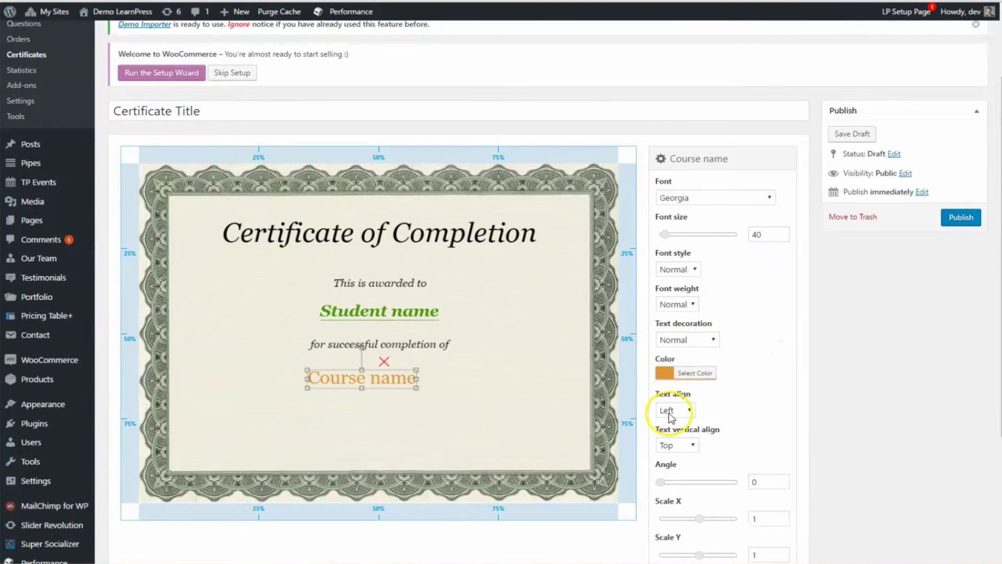
pyautogui.click(671, 425)
pyautogui.moveTo(331, 384); pyautogui.dragTo(403, 379)
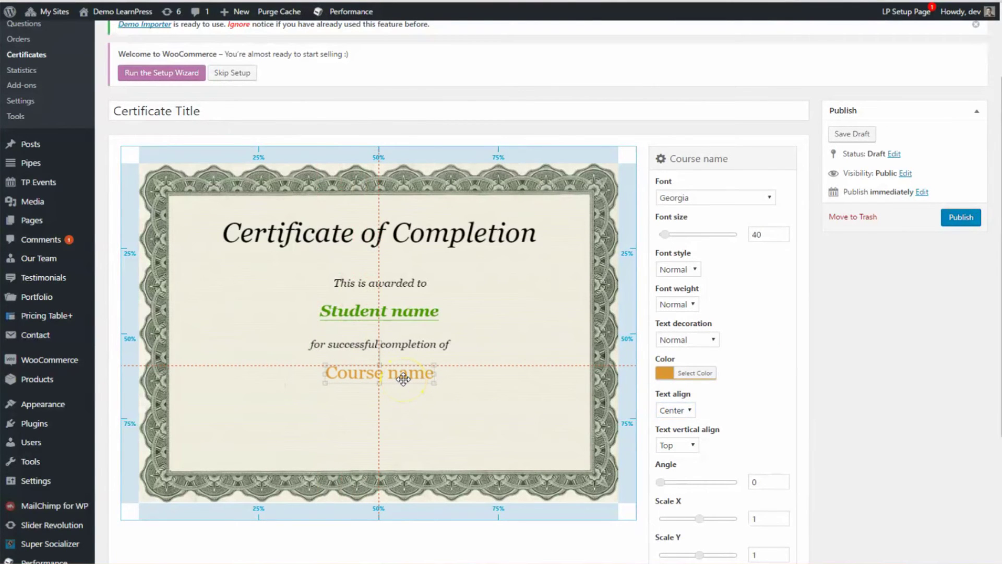
pyautogui.click(425, 421)
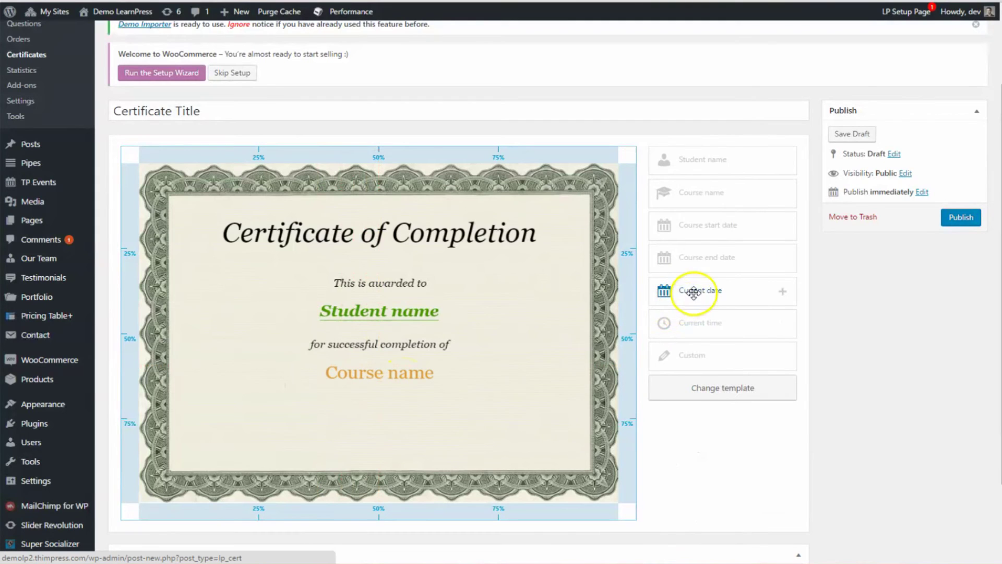
# Step: Place Course start date and Course end date stacked at the certificate's lower left
pyautogui.moveTo(715, 230); pyautogui.dragTo(252, 425)
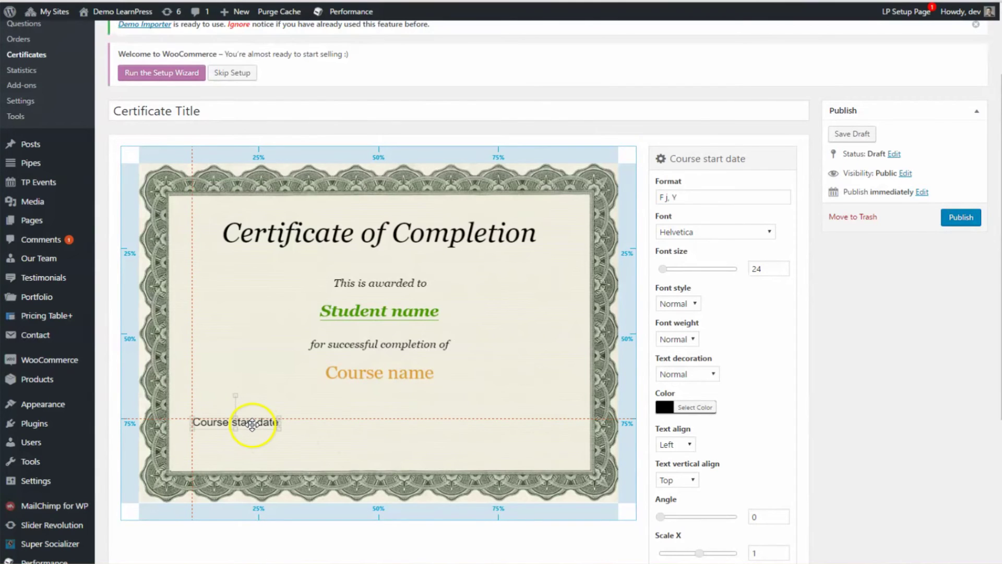
pyautogui.click(318, 432)
pyautogui.moveTo(734, 256); pyautogui.dragTo(425, 427)
pyautogui.moveTo(366, 420); pyautogui.dragTo(249, 443)
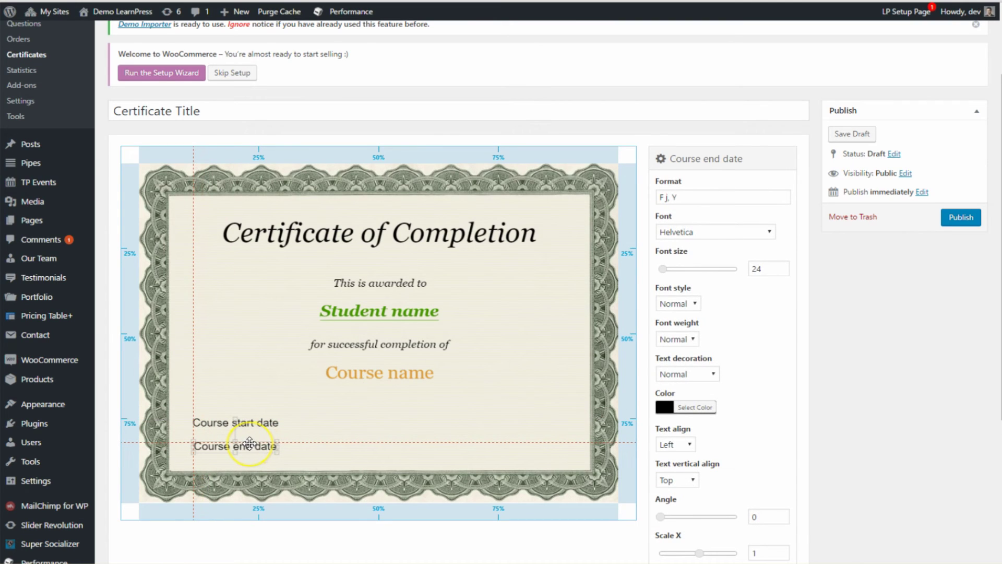
# Step: Set both Course start date and Course end date to the Georgia font
pyautogui.click(237, 422)
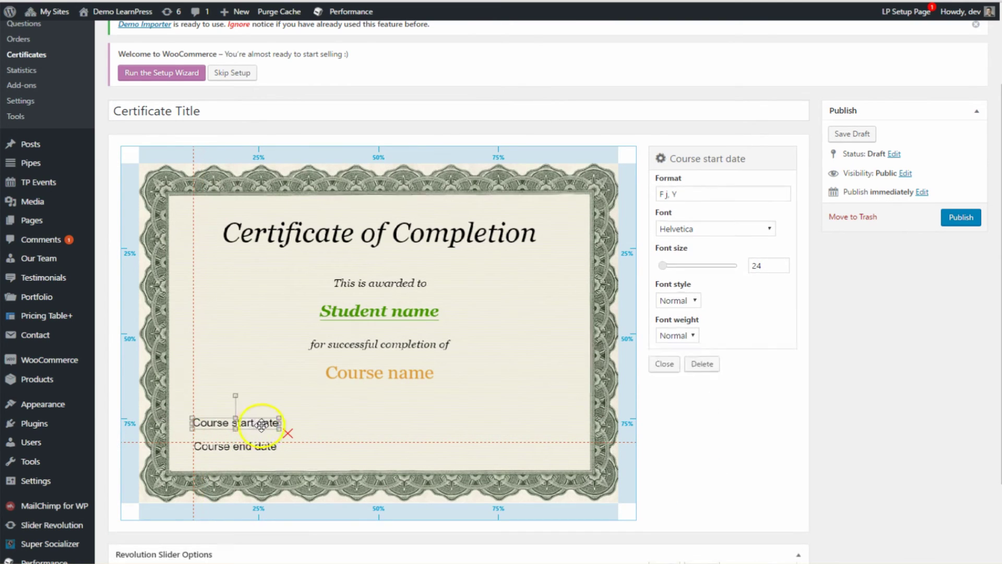
pyautogui.click(712, 232)
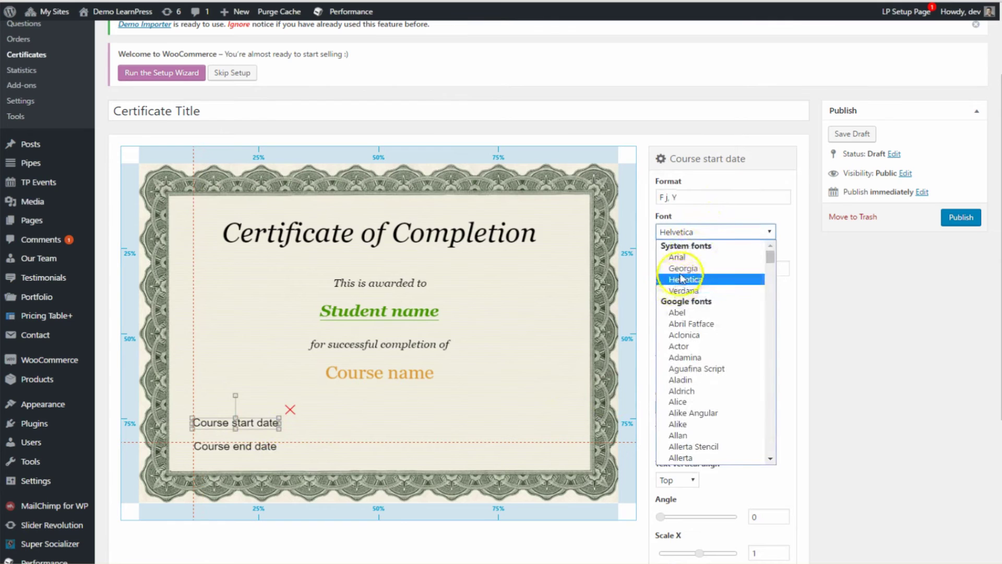
pyautogui.click(684, 268)
pyautogui.click(244, 444)
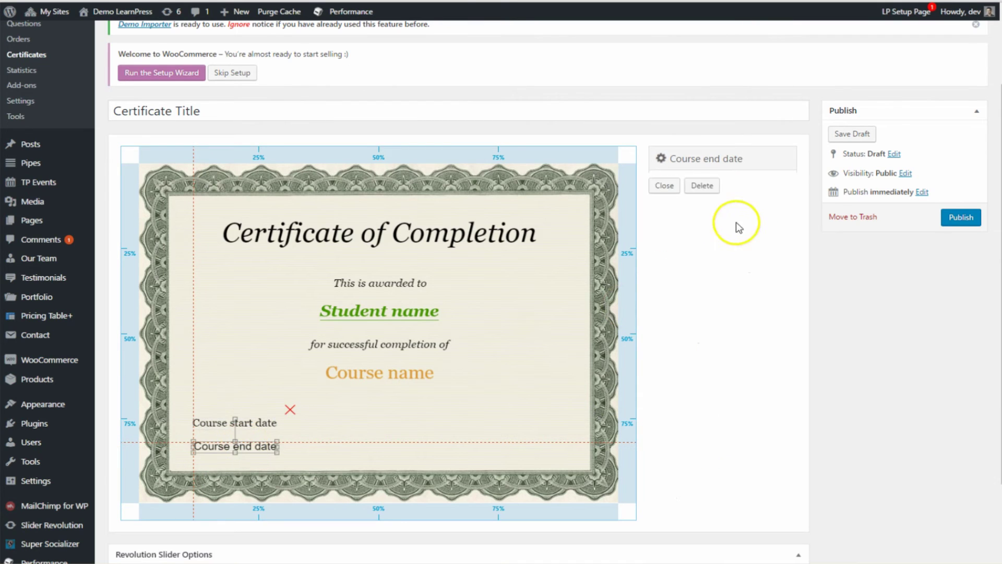
pyautogui.click(701, 231)
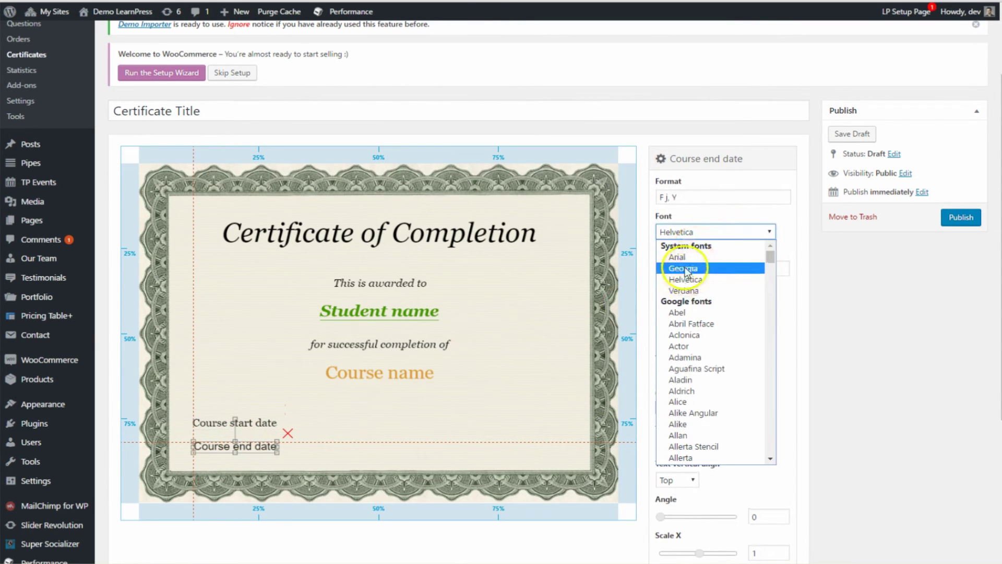
pyautogui.click(684, 268)
pyautogui.click(510, 406)
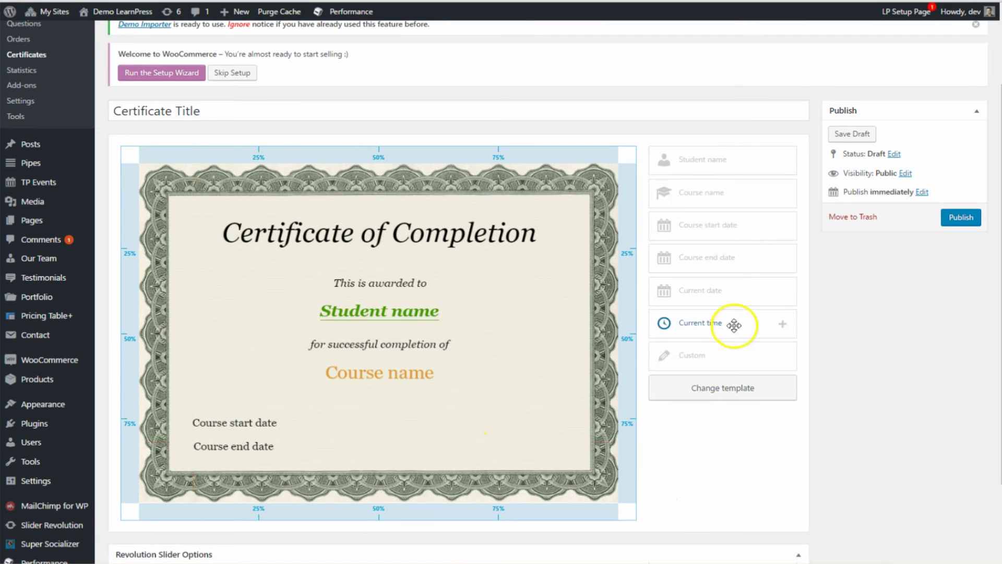
# Step: Add a Custom field reading 'Eduma University' in italic Georgia
pyautogui.moveTo(706, 349); pyautogui.dragTo(454, 426)
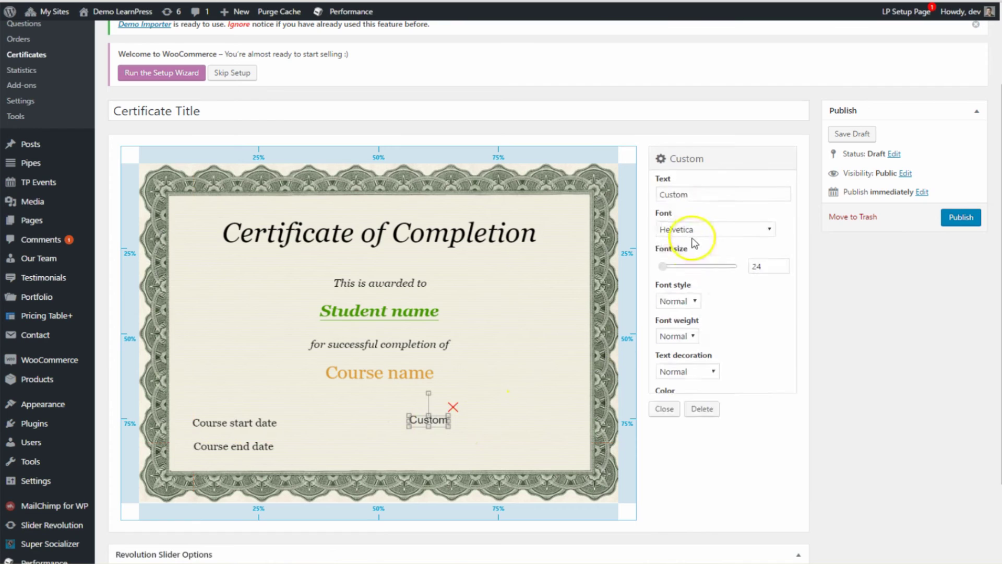
pyautogui.click(715, 196)
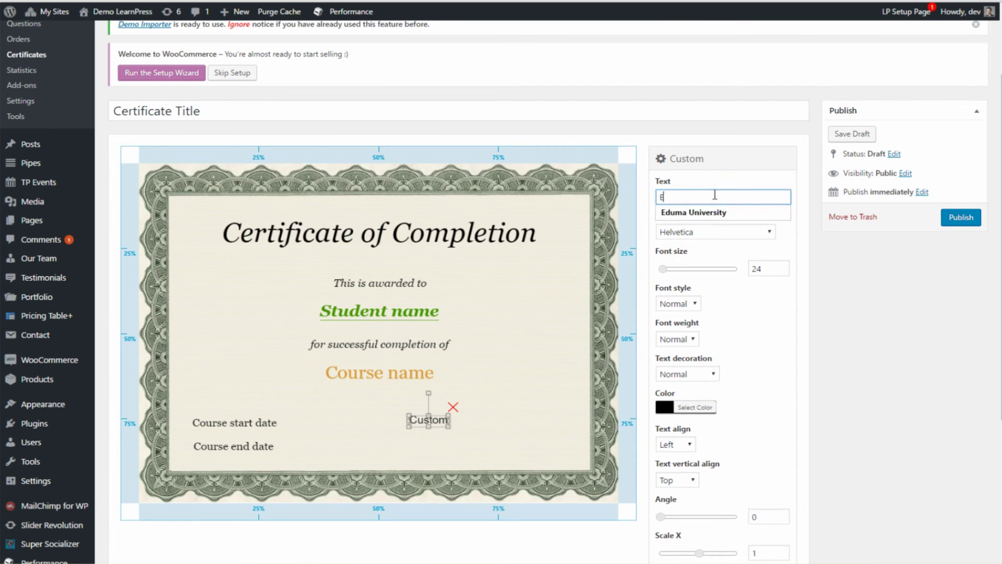
pyautogui.write('Eduma University')
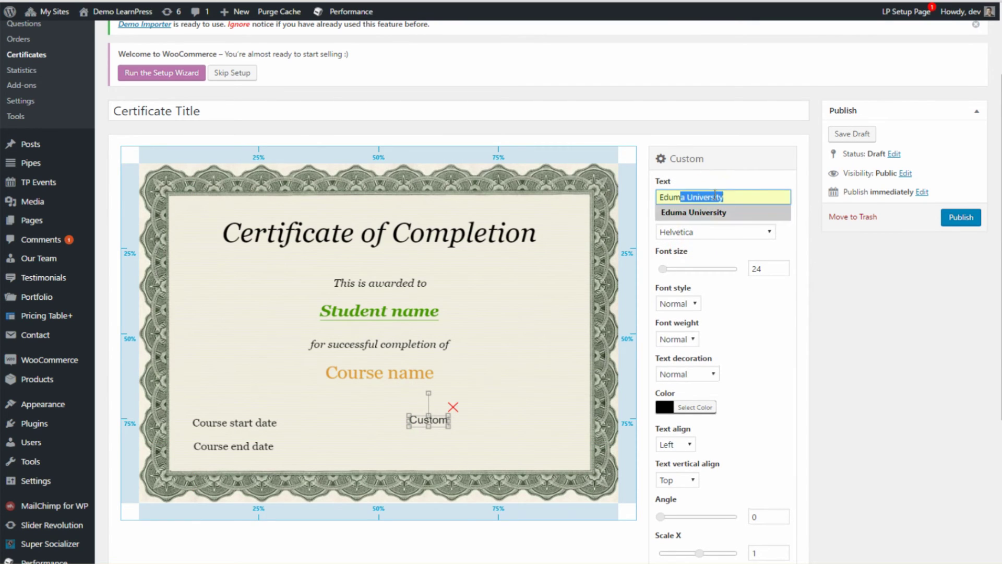
pyautogui.click(697, 212)
pyautogui.click(673, 233)
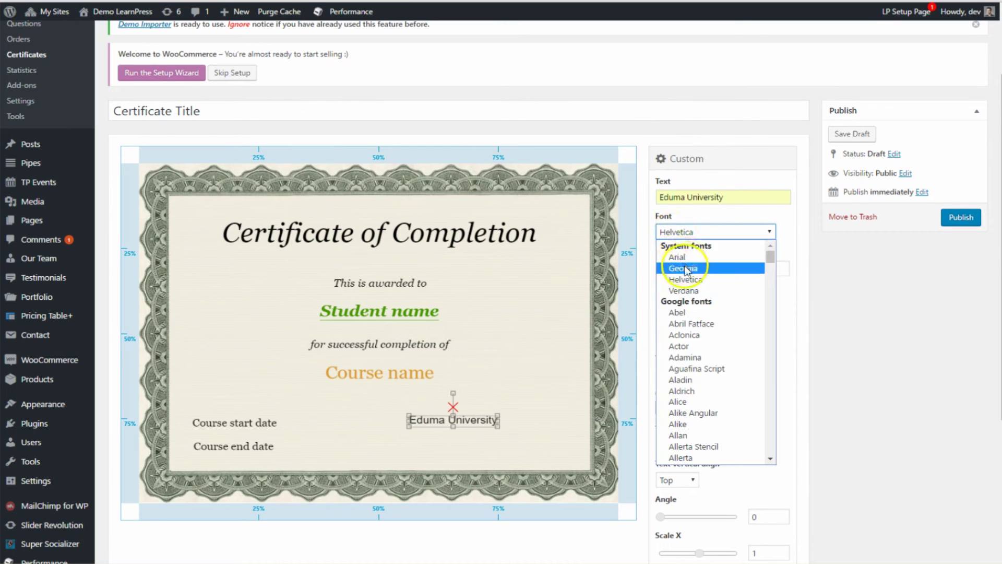
pyautogui.click(683, 268)
pyautogui.click(681, 307)
pyautogui.click(673, 327)
# Step: Set 'Eduma University' to size 30 with an overline, positioned at the lower right
pyautogui.moveTo(459, 422); pyautogui.dragTo(500, 439)
pyautogui.doubleClick(757, 268)
pyautogui.moveTo(501, 440)
pyautogui.mouseDown()
pyautogui.moveTo(492, 452)
pyautogui.moveTo(519, 458)
pyautogui.moveTo(391, 459)
pyautogui.moveTo(517, 459)
pyautogui.moveTo(511, 450)
pyautogui.mouseUp()
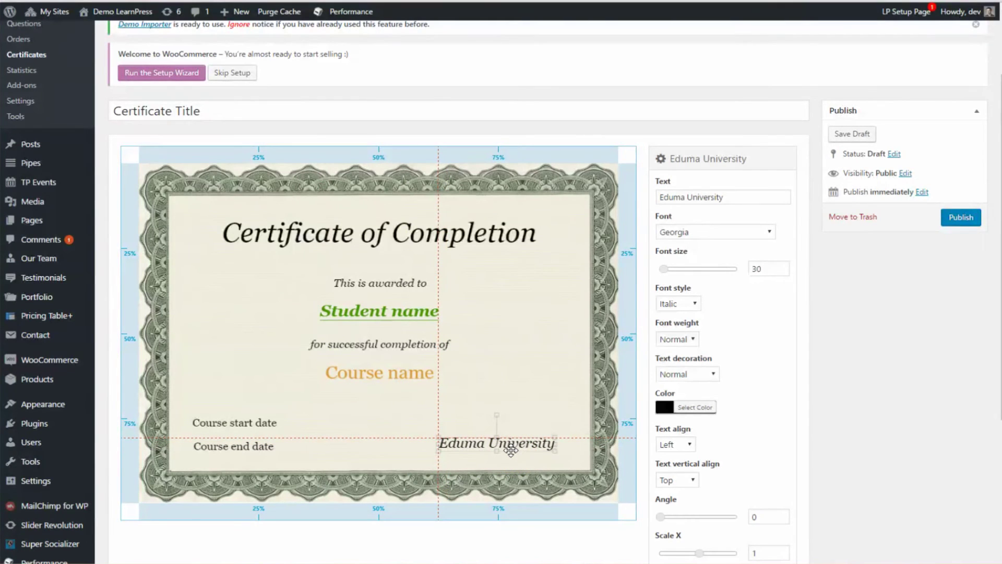
pyautogui.click(677, 376)
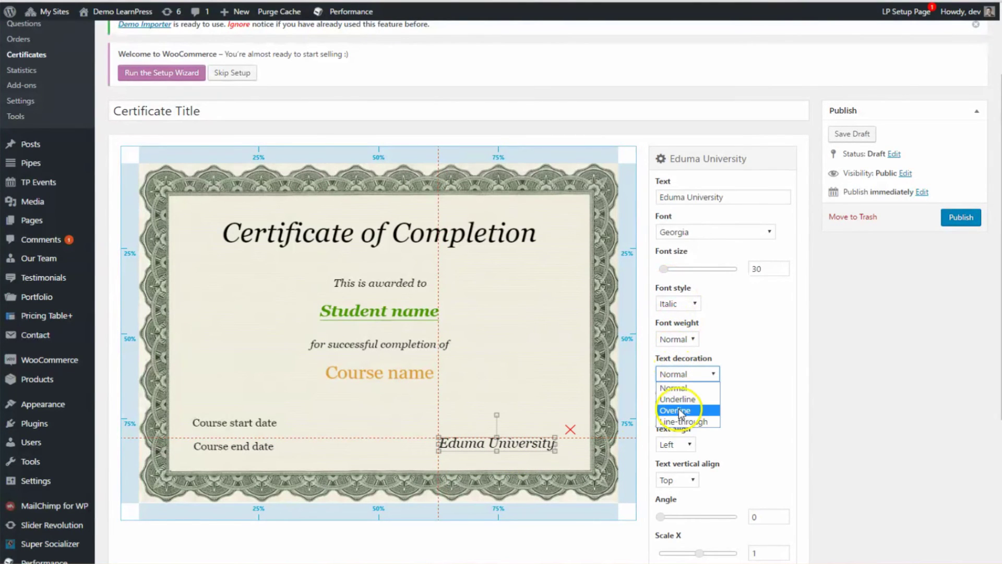
pyautogui.click(682, 426)
pyautogui.click(681, 373)
pyautogui.click(679, 405)
pyautogui.click(549, 376)
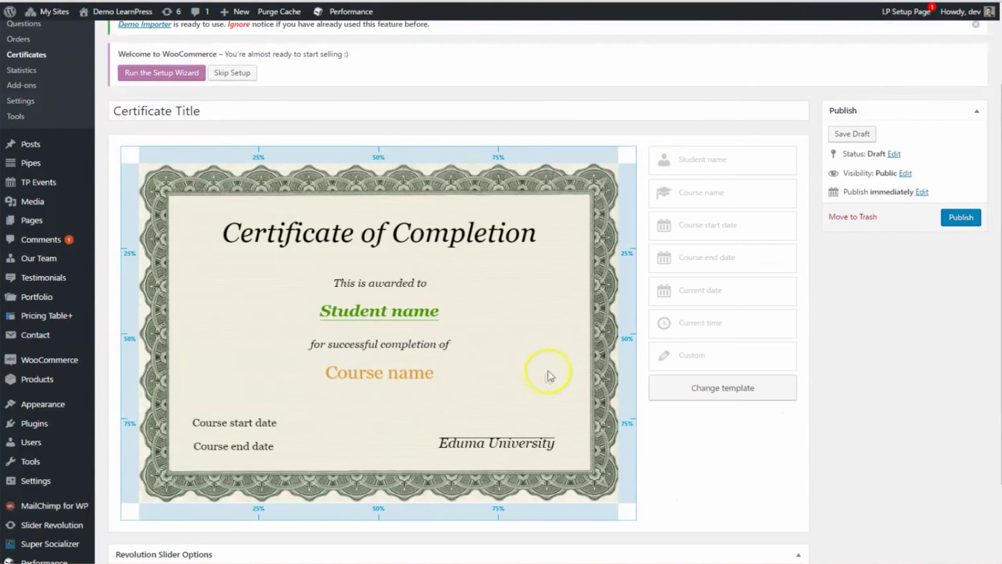
# Step: Set the Eduma University text decoration to Underline
pyautogui.click(533, 437)
pyautogui.click(687, 374)
pyautogui.click(678, 399)
pyautogui.click(526, 368)
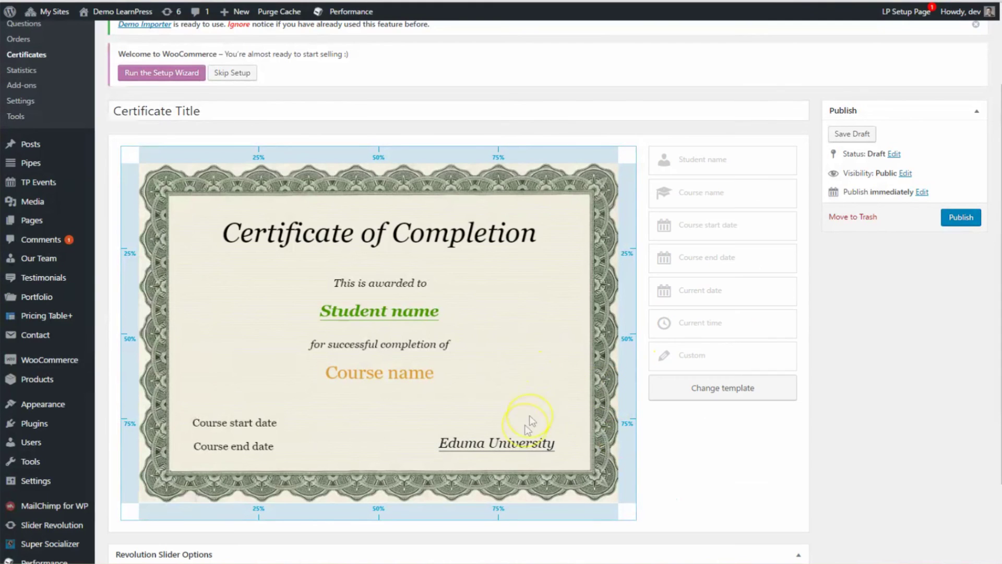
# Step: Colour the Eduma University text dark green #223504
pyautogui.click(510, 441)
pyautogui.click(668, 407)
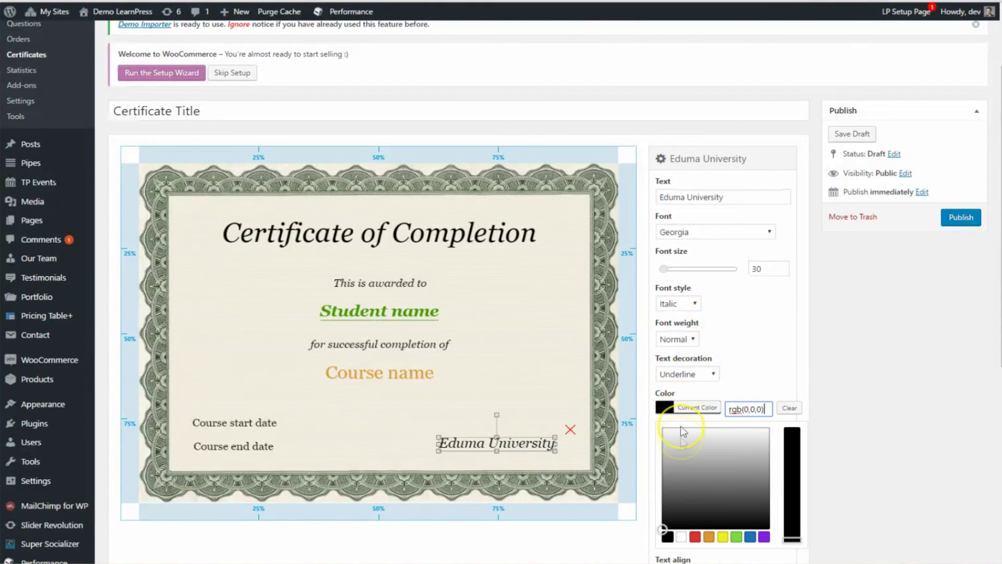
pyautogui.click(750, 537)
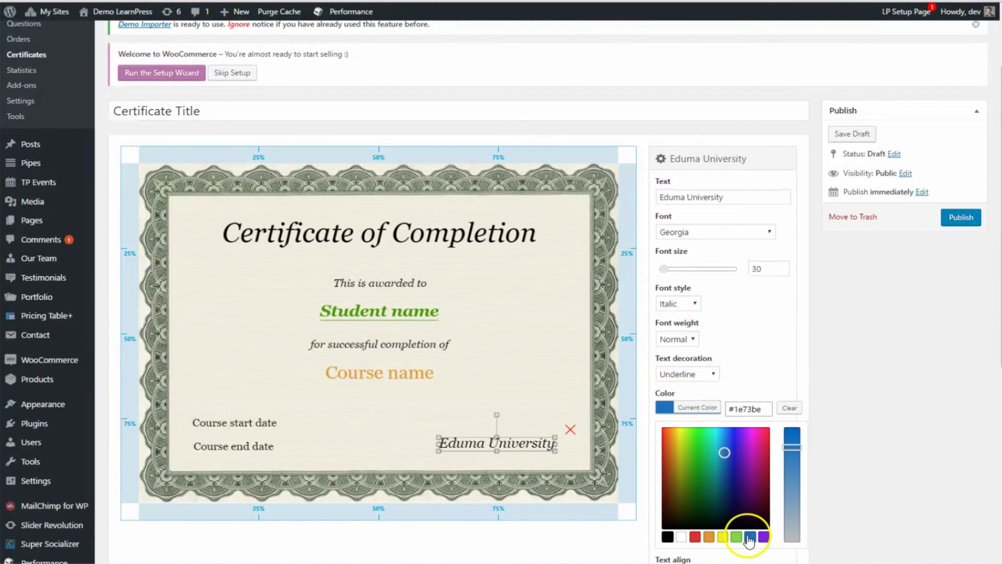
pyautogui.click(712, 535)
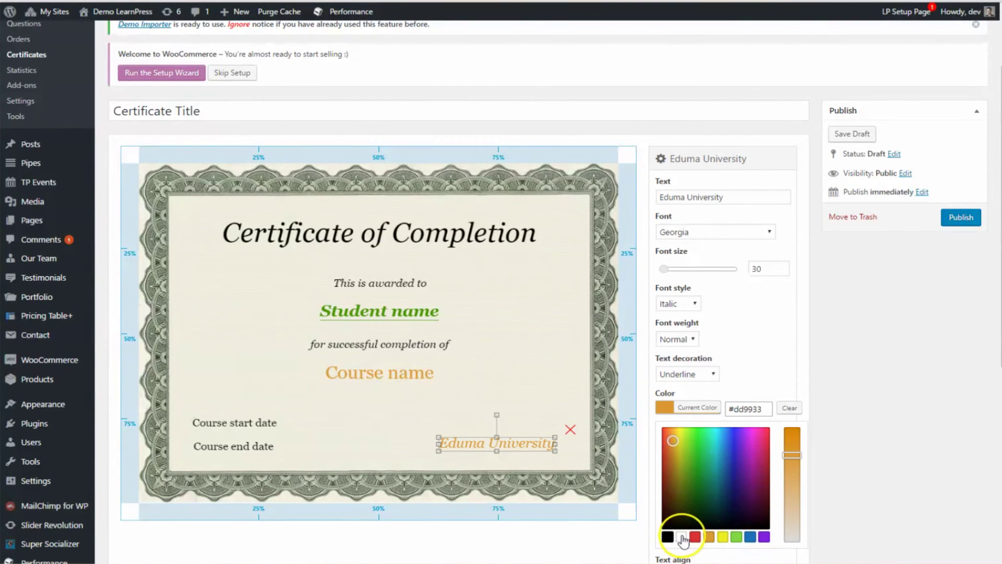
pyautogui.click(737, 537)
pyautogui.scroll(-1, 737, 537)
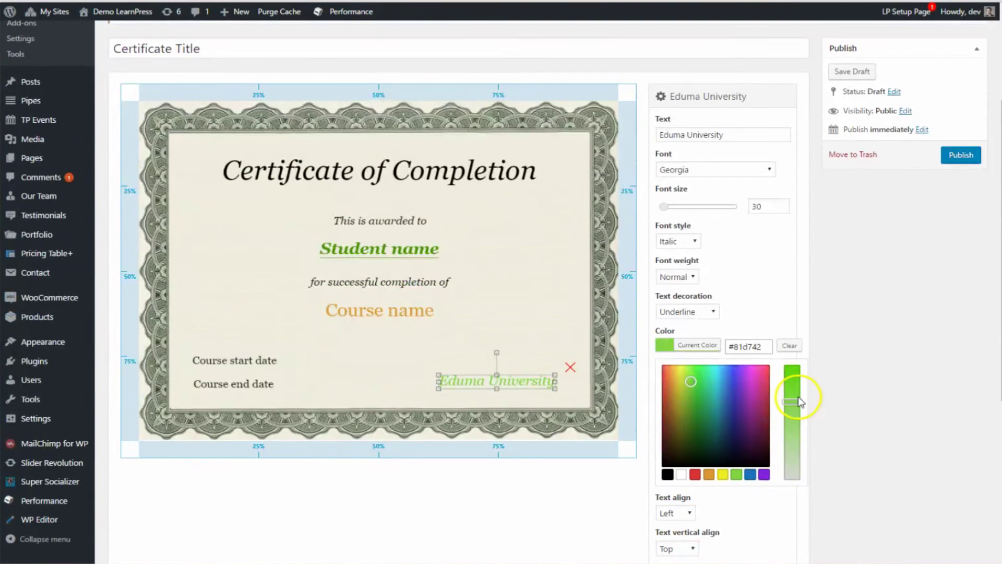
pyautogui.moveTo(705, 399); pyautogui.dragTo(685, 444)
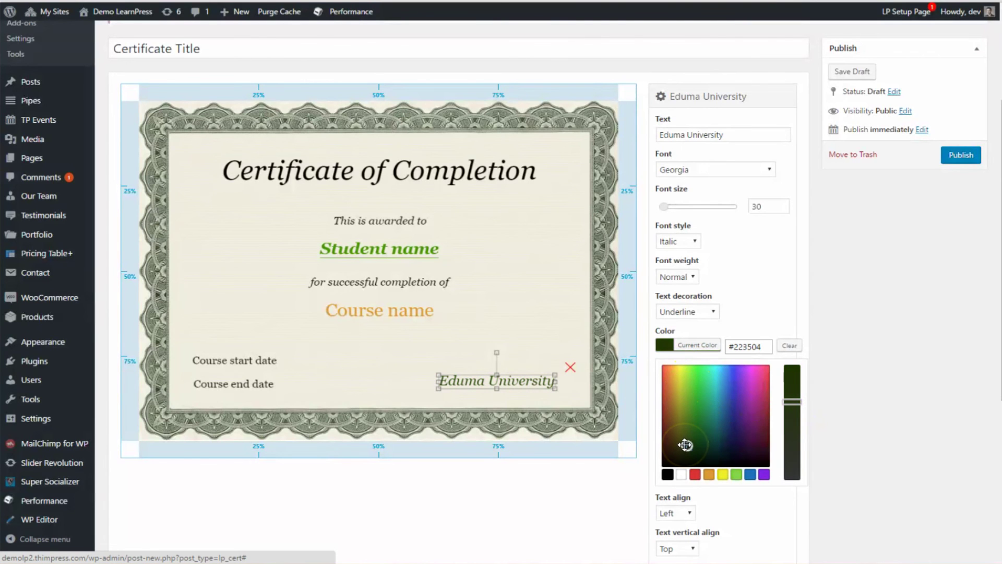
pyautogui.click(728, 325)
pyautogui.click(578, 348)
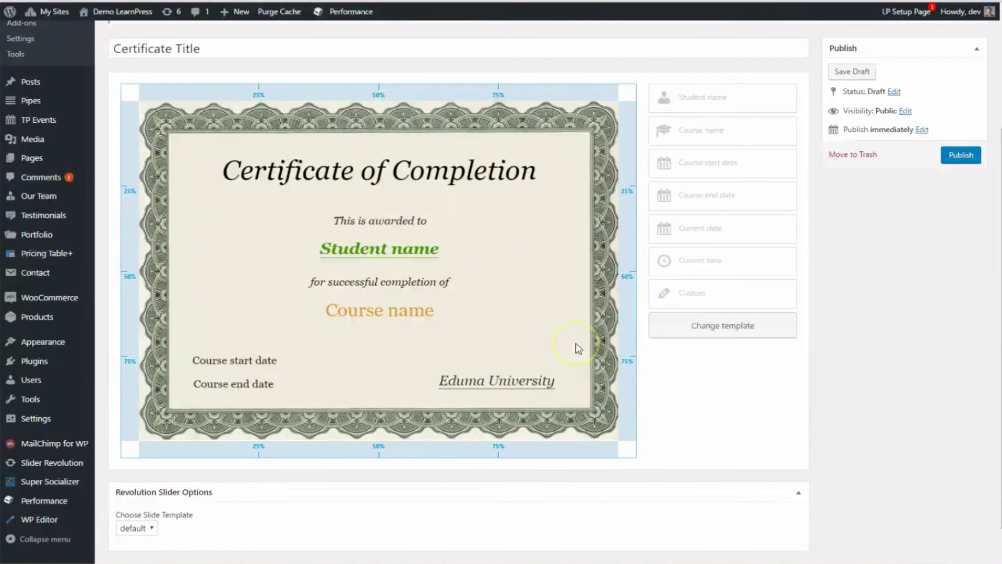
pyautogui.scroll(1, 578, 349)
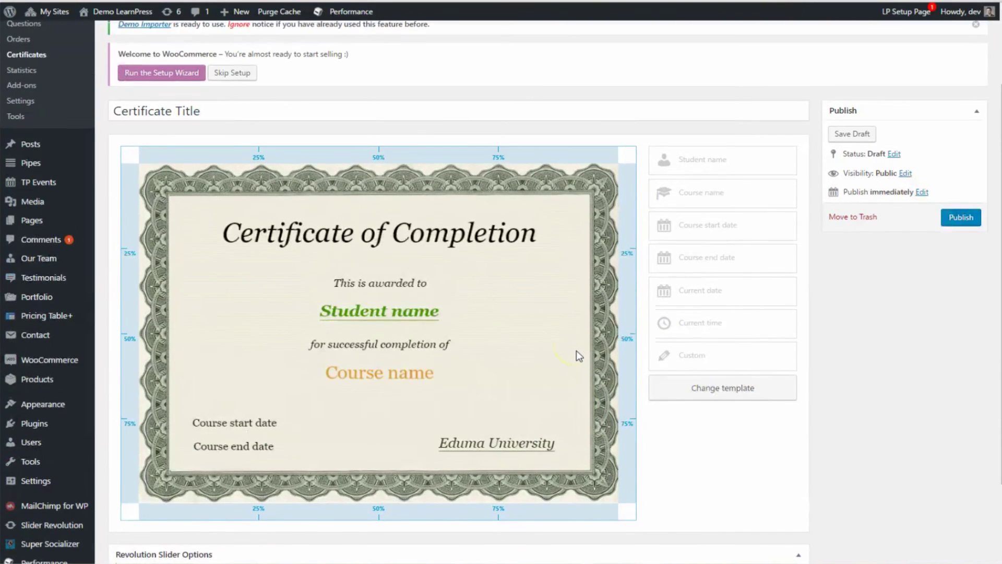
# Step: Publish the certificate and confirm the Post published notice
pyautogui.click(964, 220)
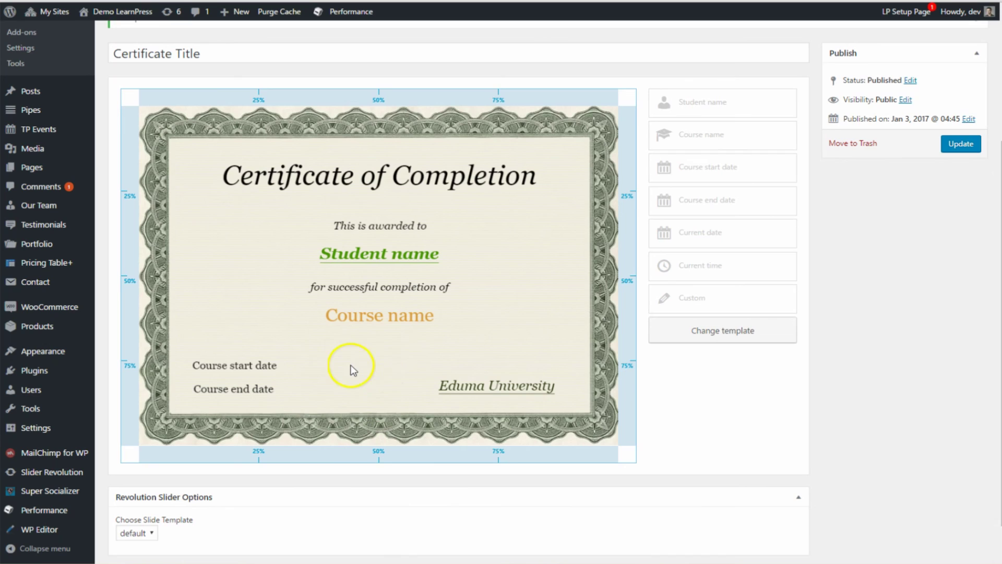
pyautogui.scroll(3, 345, 365)
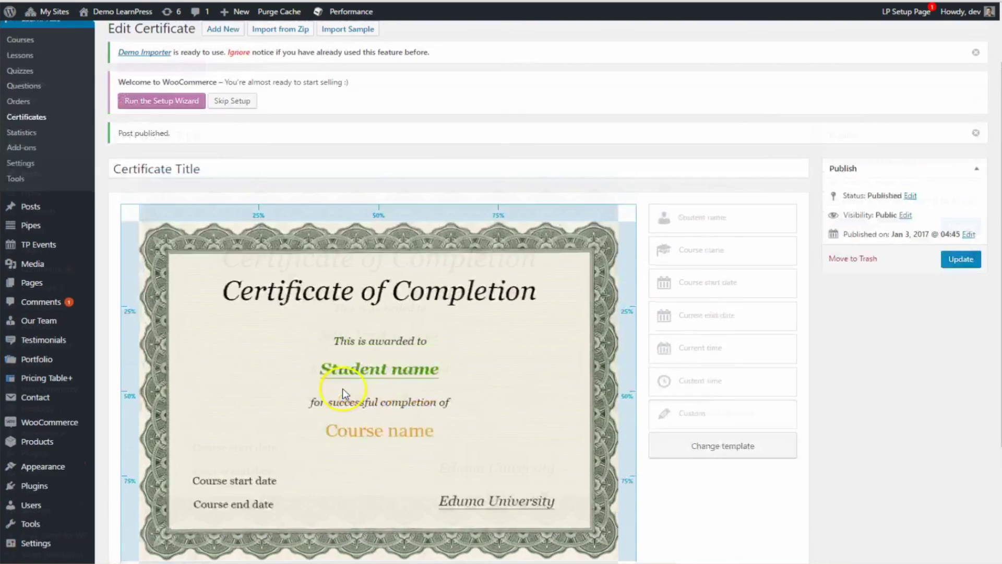